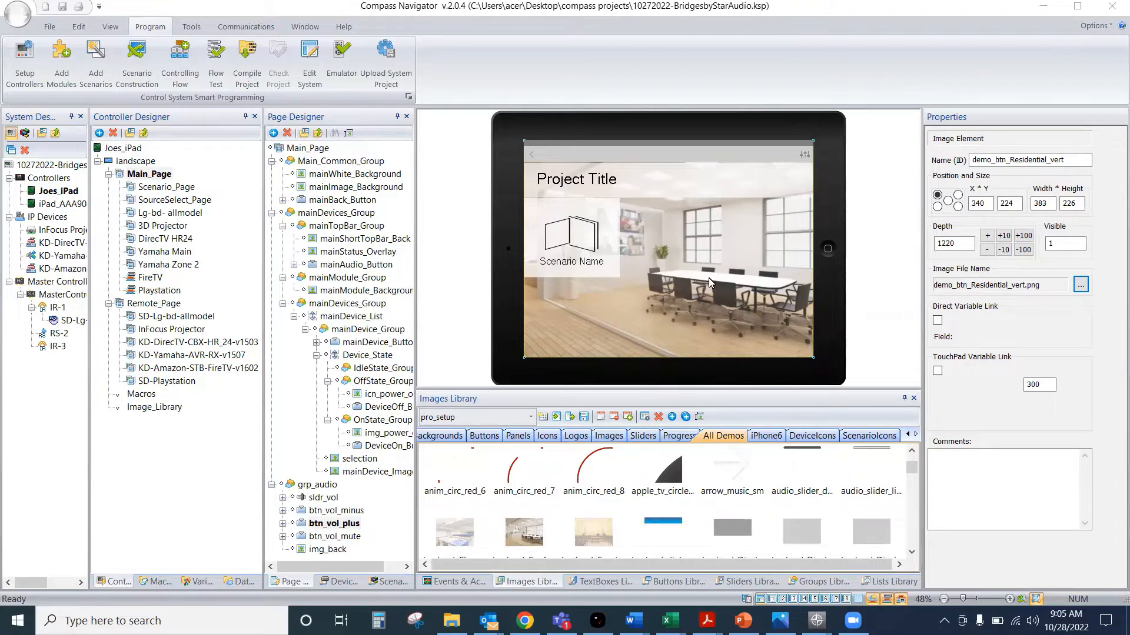
Review the preset iPad background choices offered under the title and backgrounds options of a new project, and cancel without creating it.
click(51, 29)
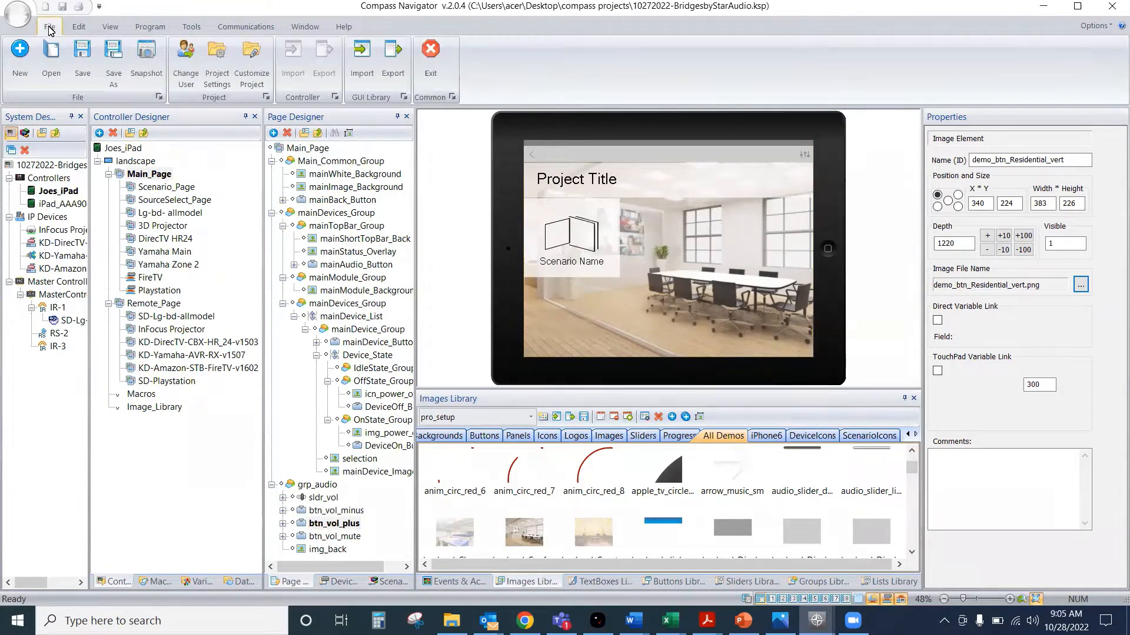
click(20, 56)
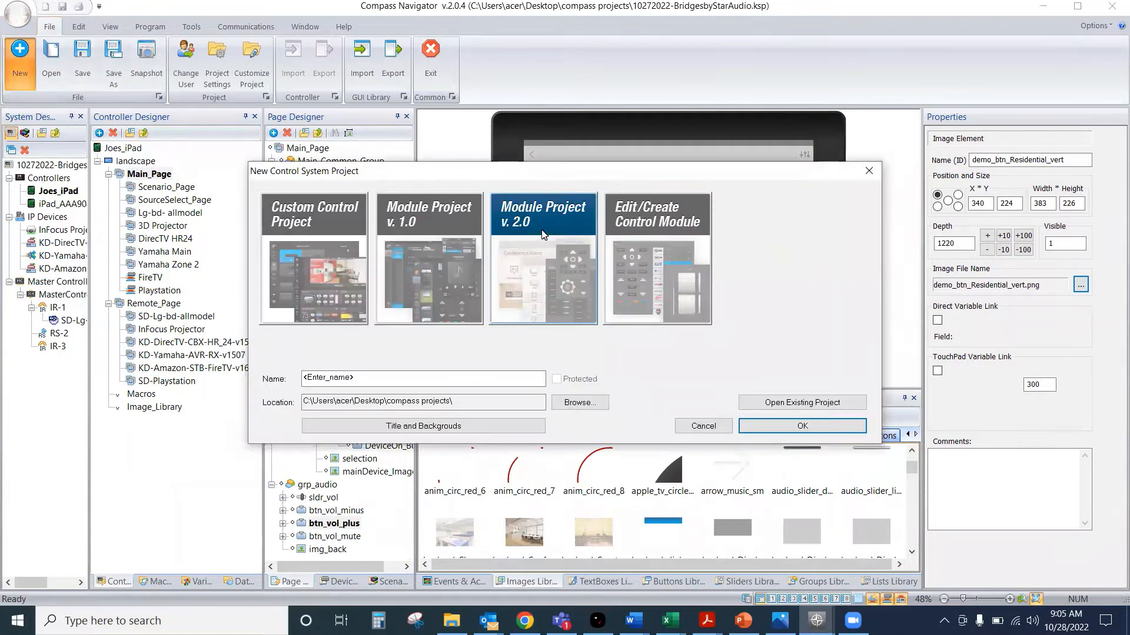
click(462, 429)
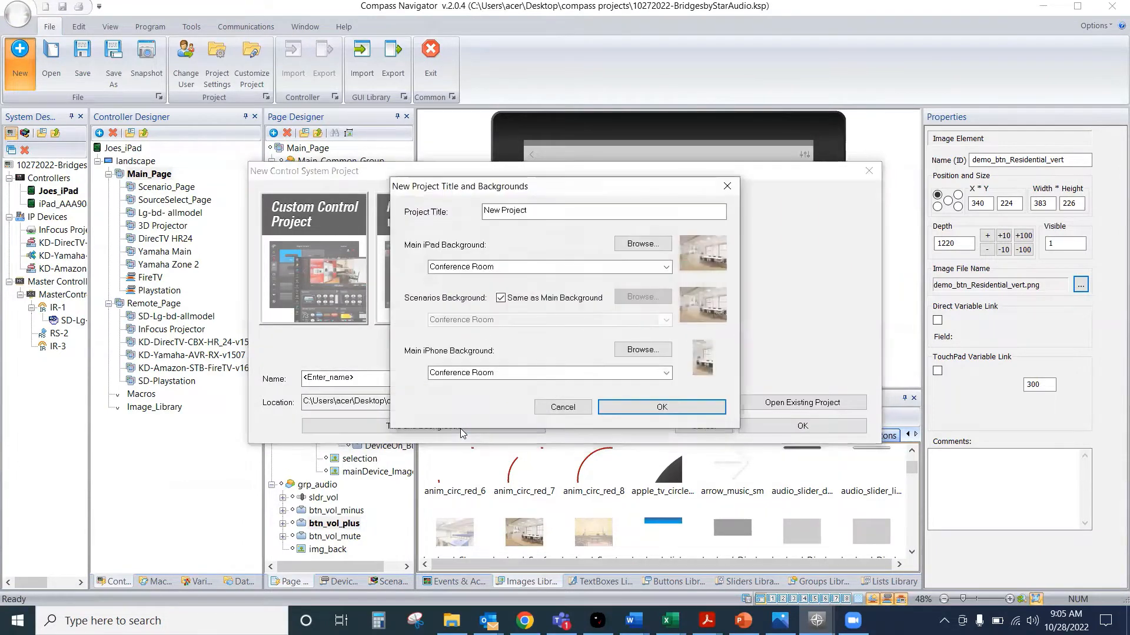
click(665, 270)
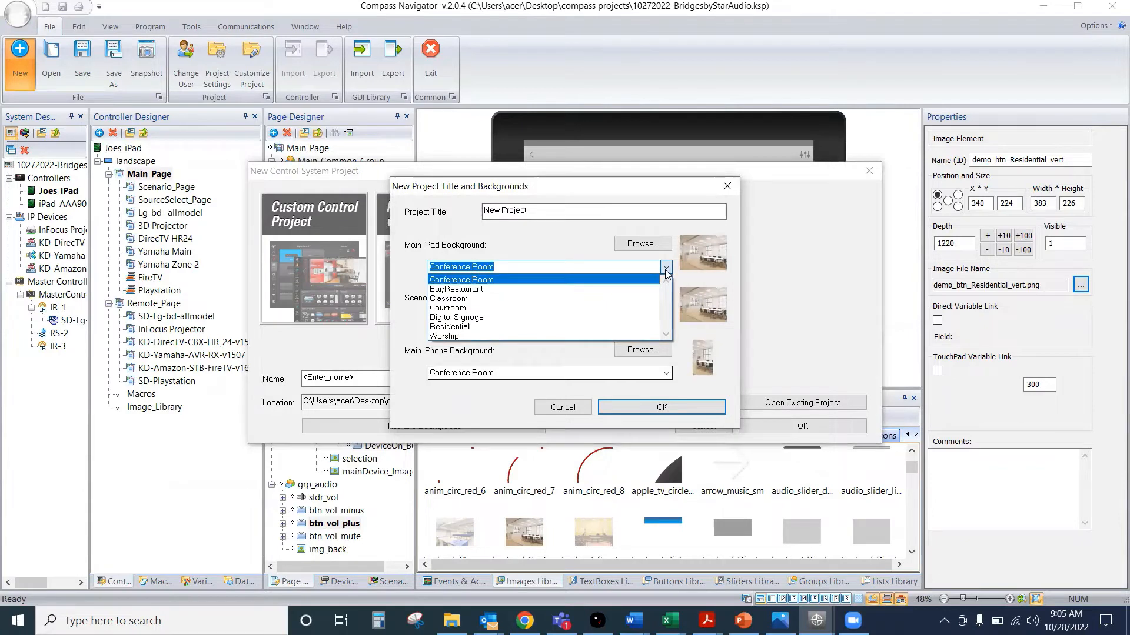
click(666, 270)
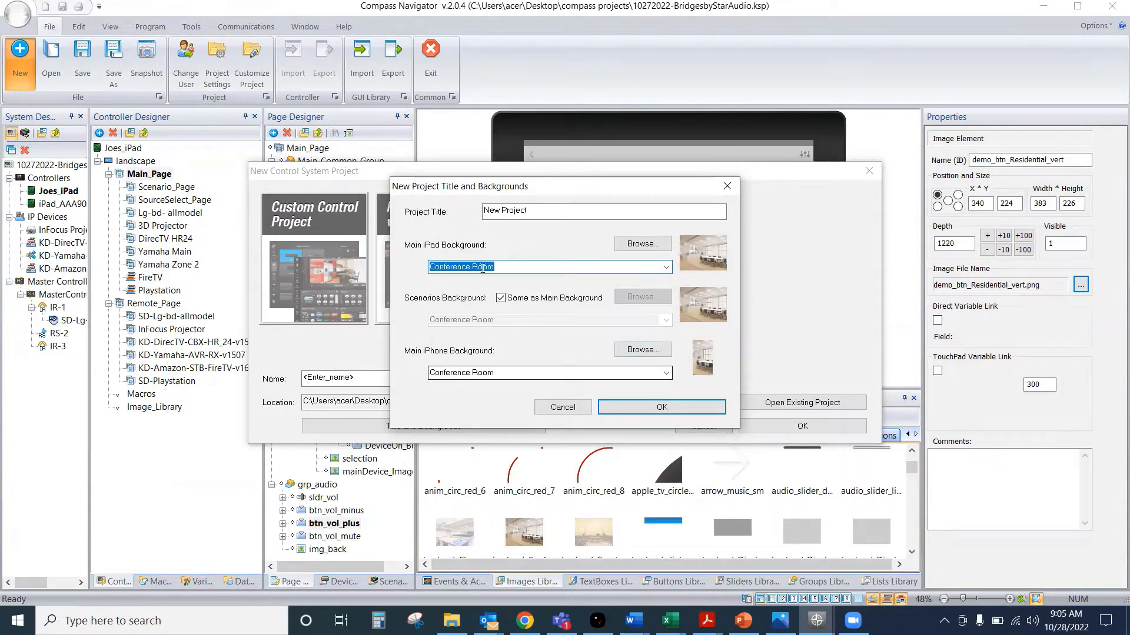
click(667, 267)
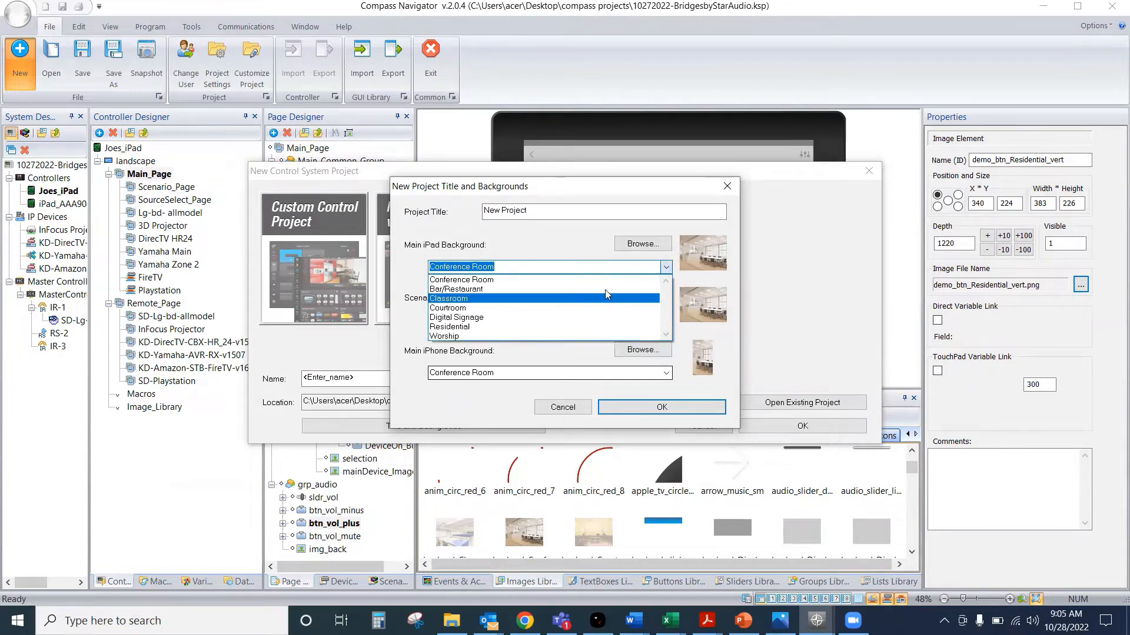
click(667, 269)
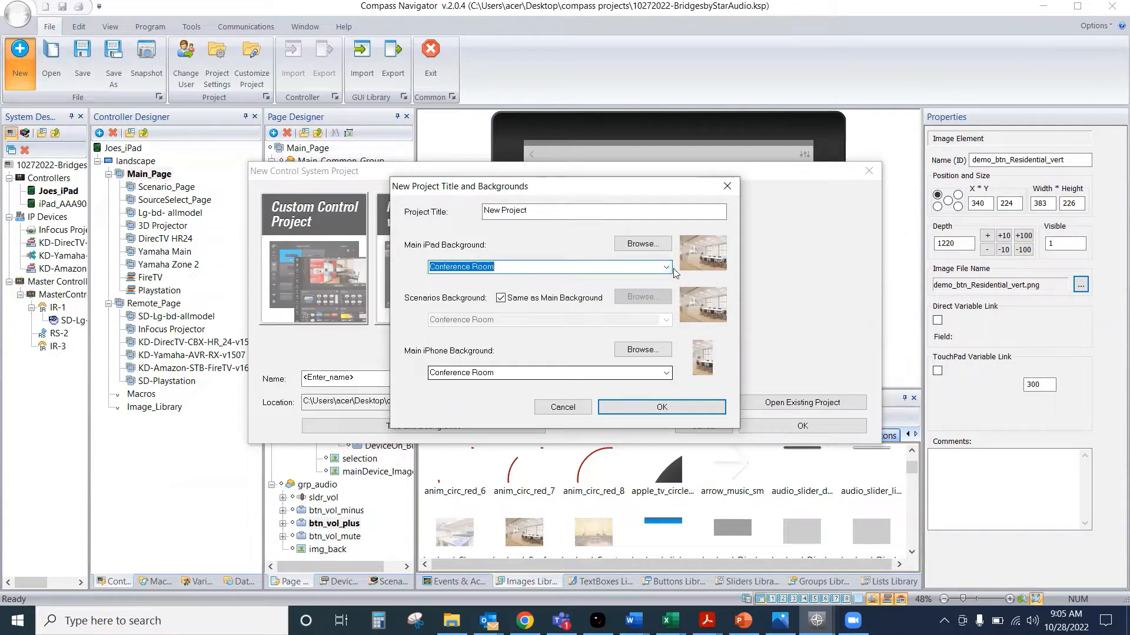
click(563, 407)
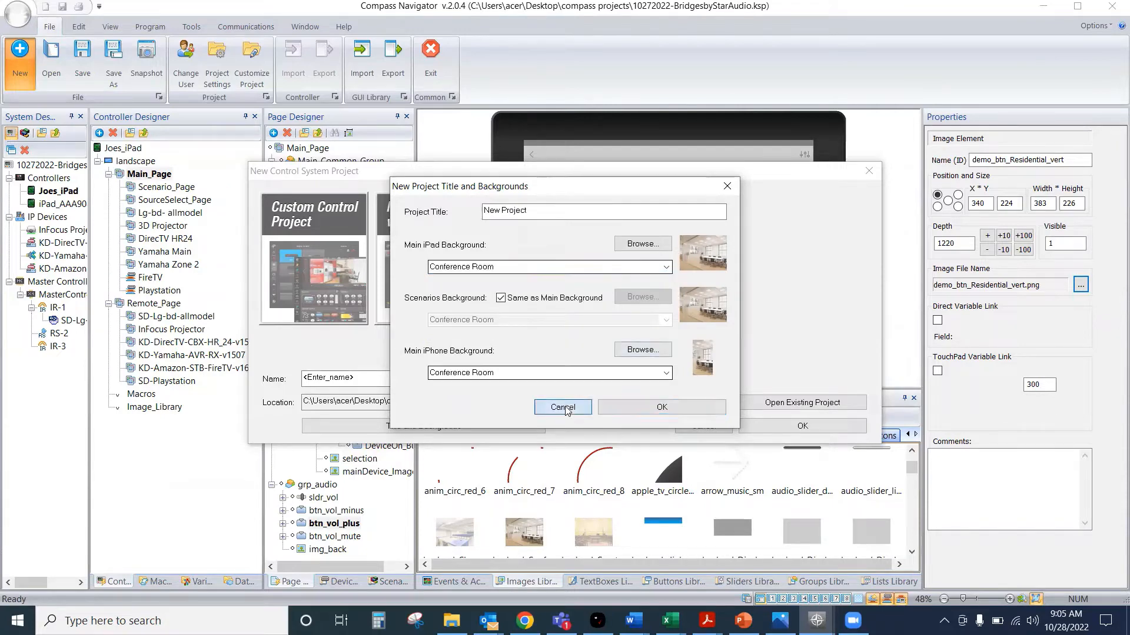
click(703, 426)
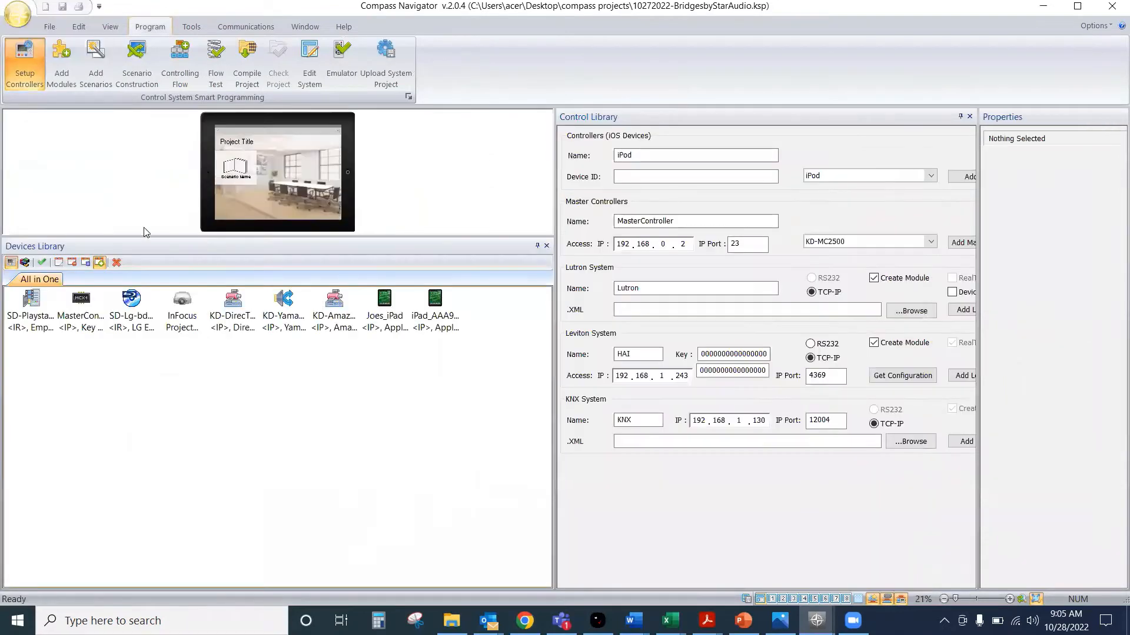
Open the system for editing, narrow the System Designer pane and select mainImage_Background on Main_Page.
click(310, 63)
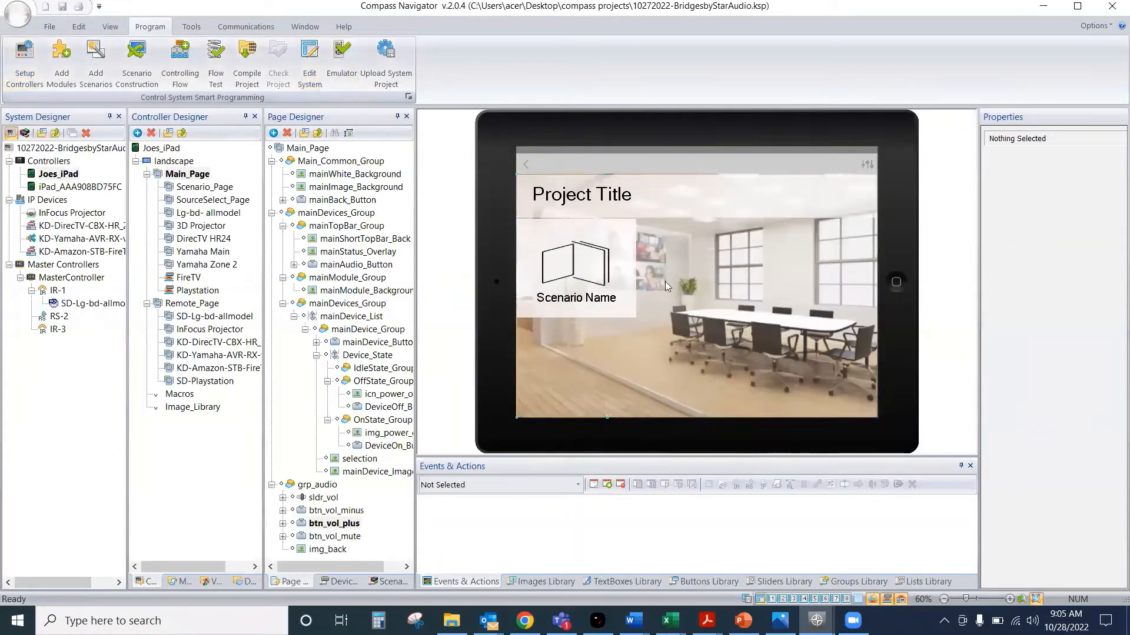
click(183, 176)
click(345, 188)
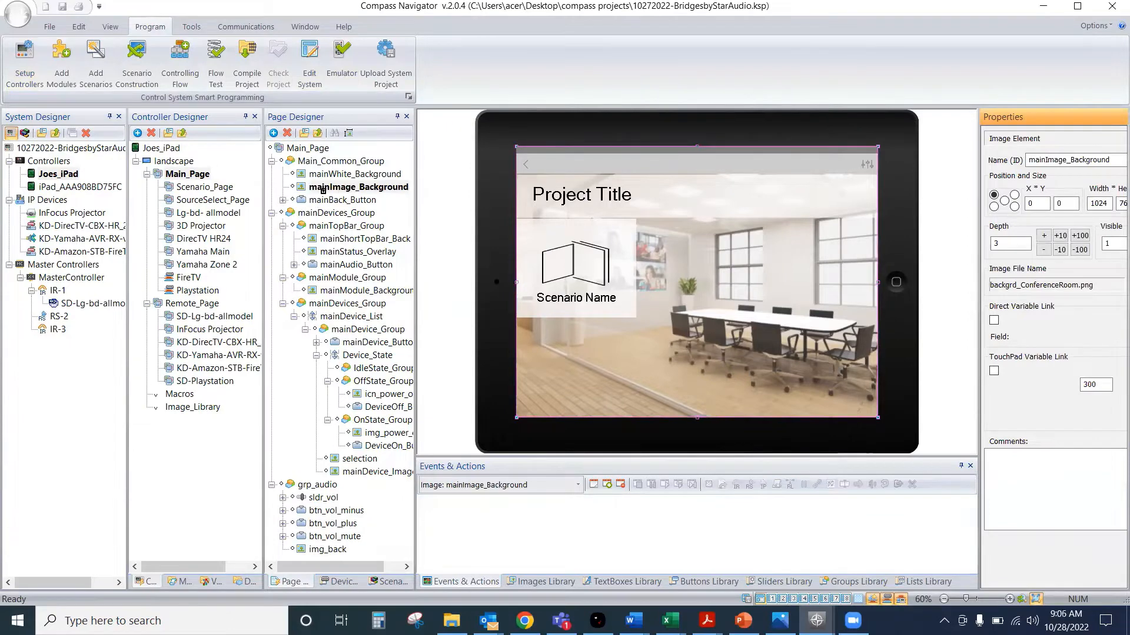
click(129, 211)
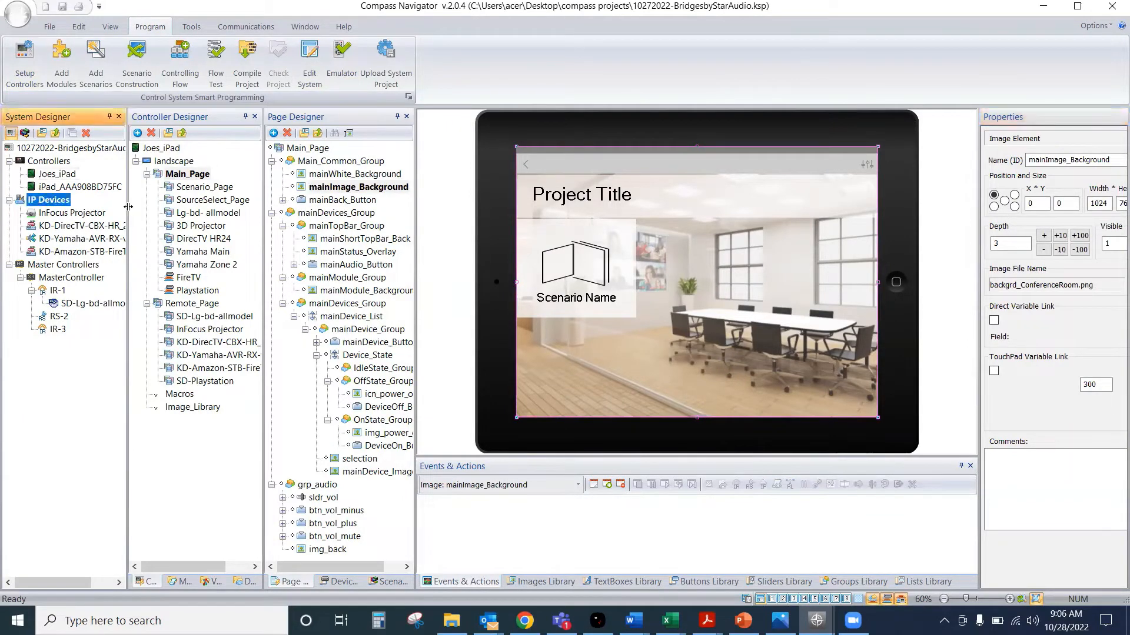
drag(129, 207, 97, 207)
click(58, 174)
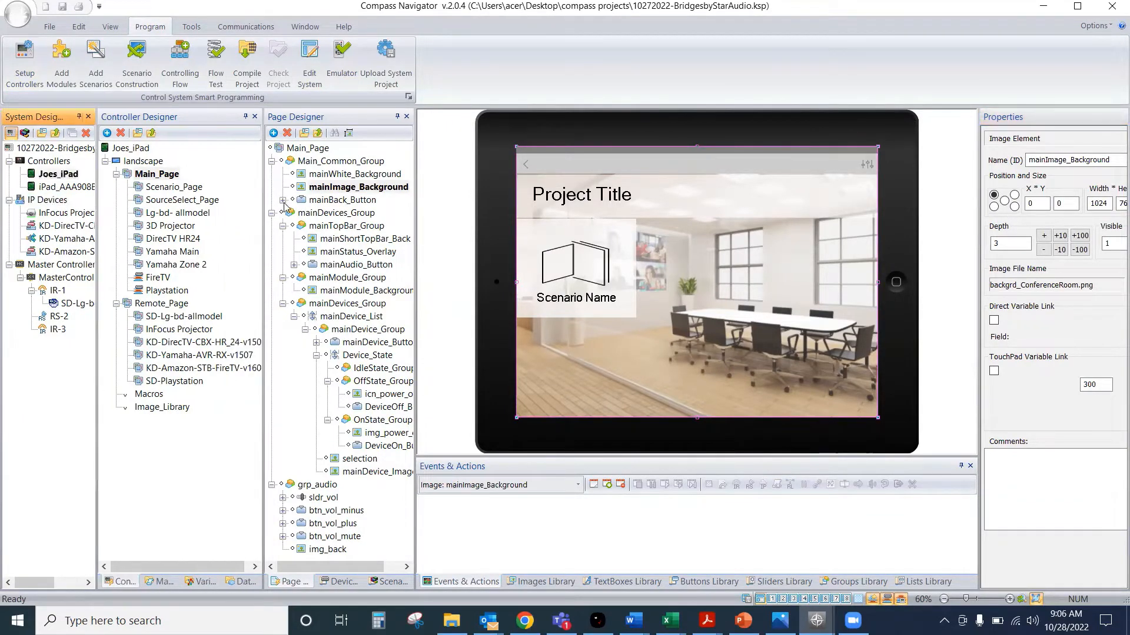
click(327, 187)
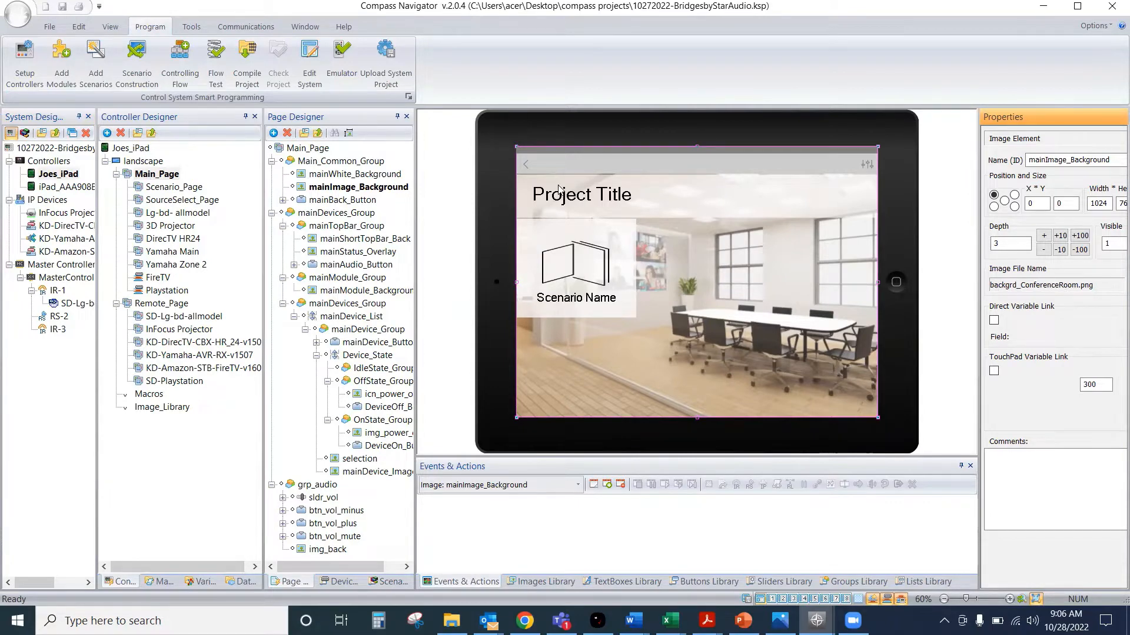
Check which image files are assigned to mainScenario_Background on Scenario_Page and mainImage_Background on Main_Page, widening the properties area to show them.
click(175, 188)
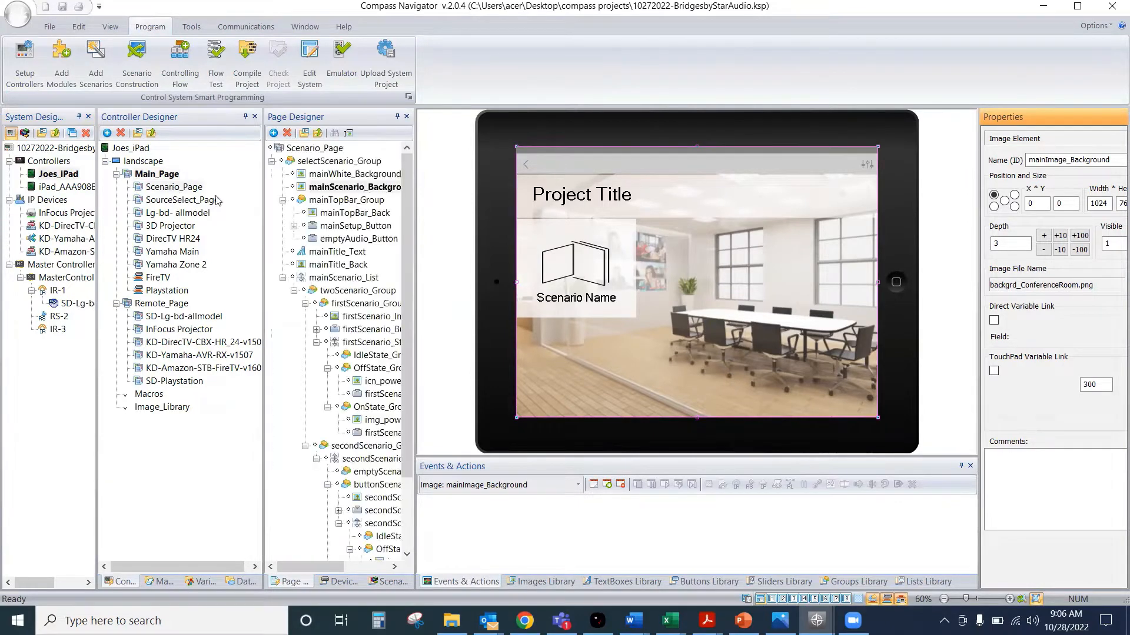
click(372, 187)
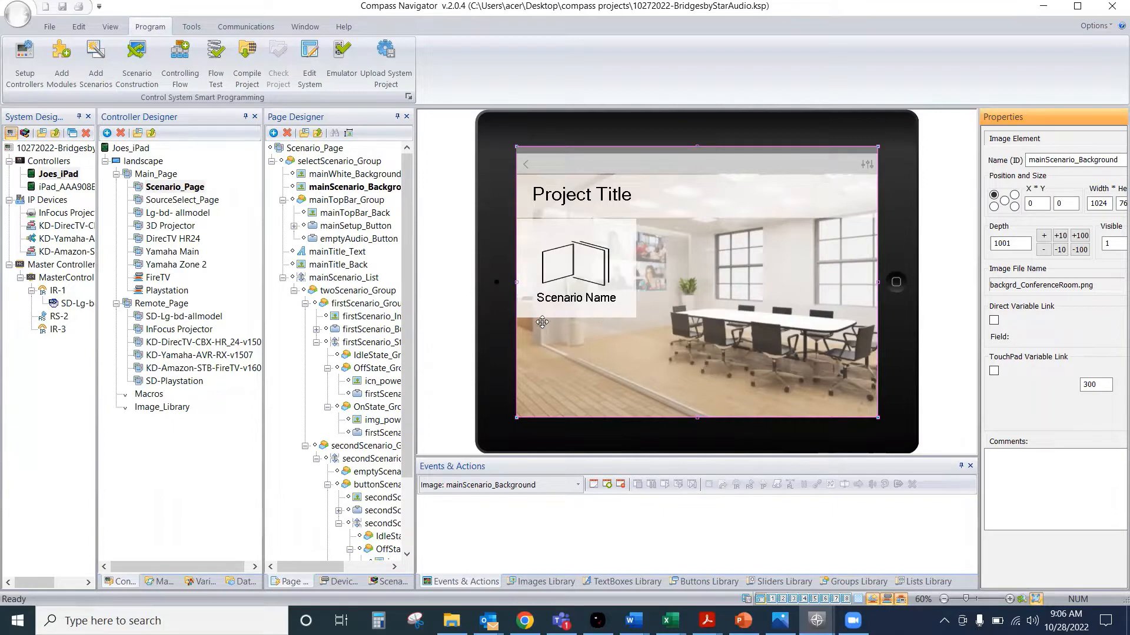
drag(980, 282, 926, 282)
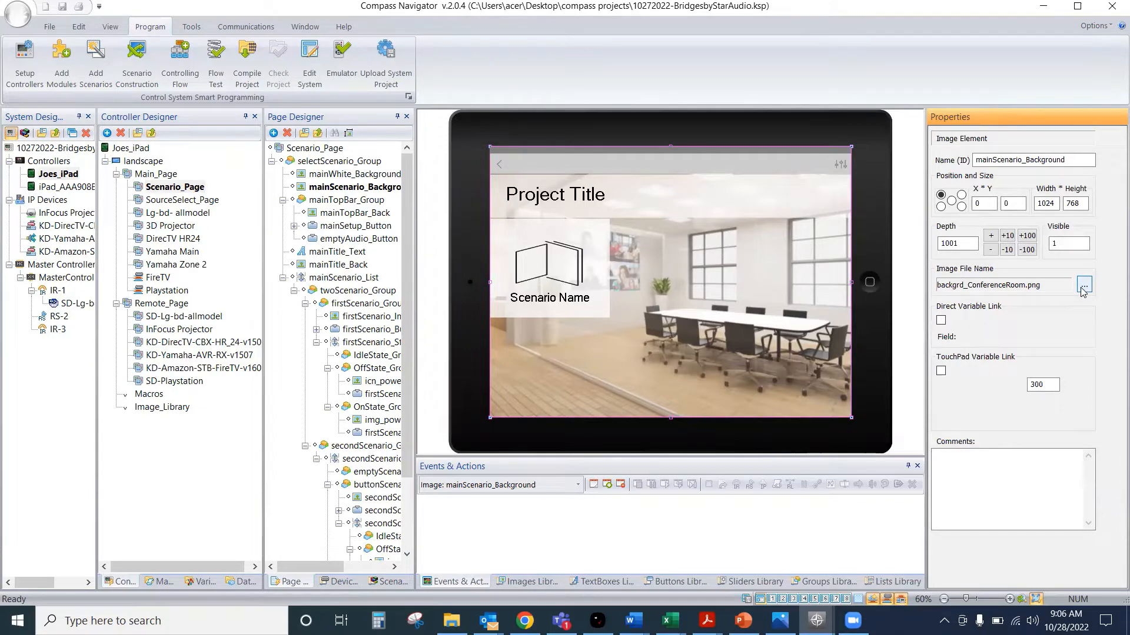
click(167, 176)
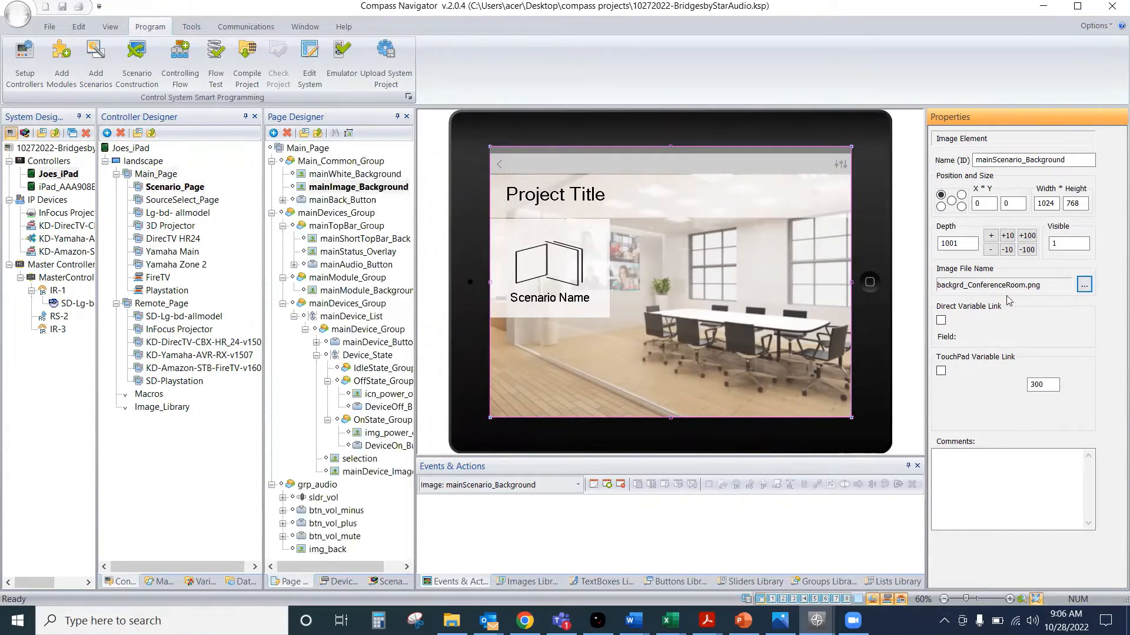
click(327, 189)
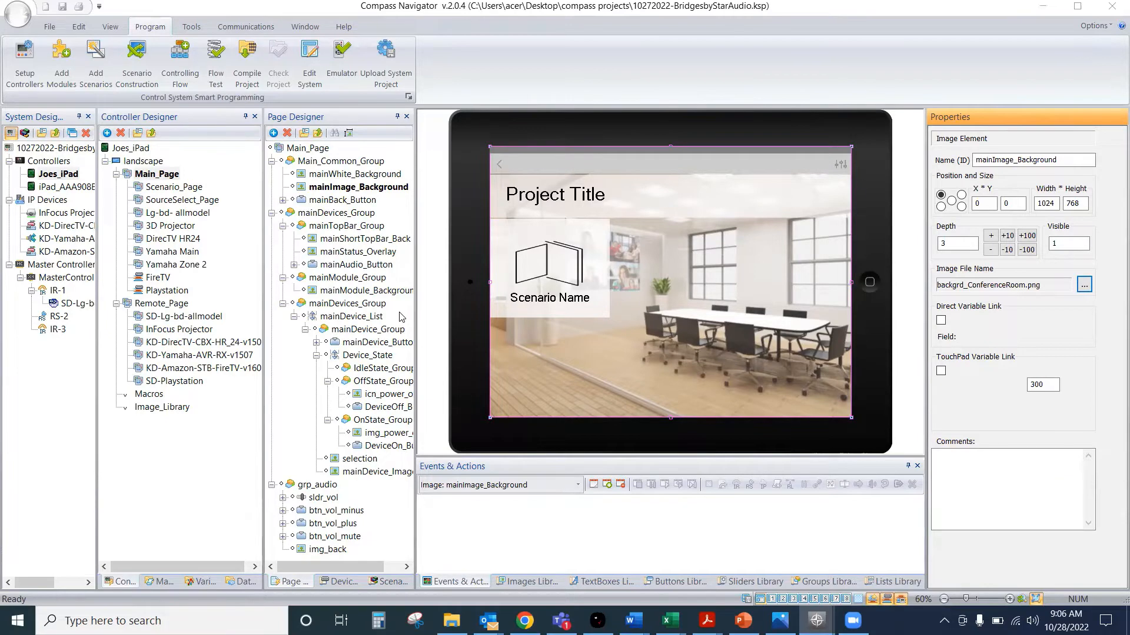
In the second Compass Navigator window, open Reseidential_Demo from Program Files (x86)\Key Digital\Compass Control\Demo_CompassPro and select img_Conference_Background on its Main_Page.
key(alt+Tab)
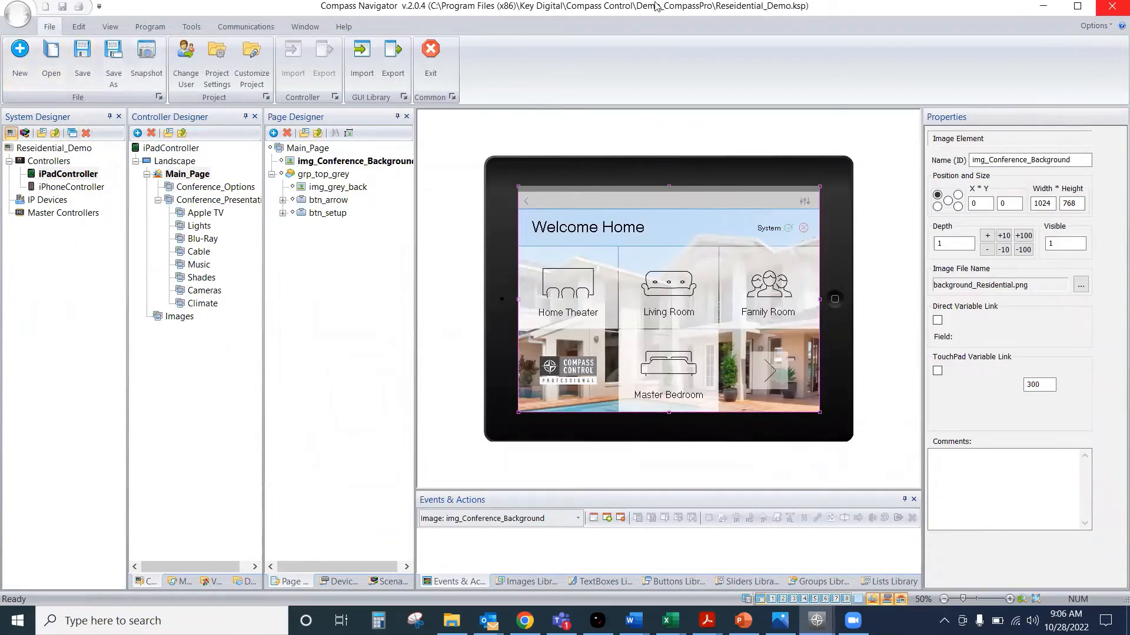
click(52, 56)
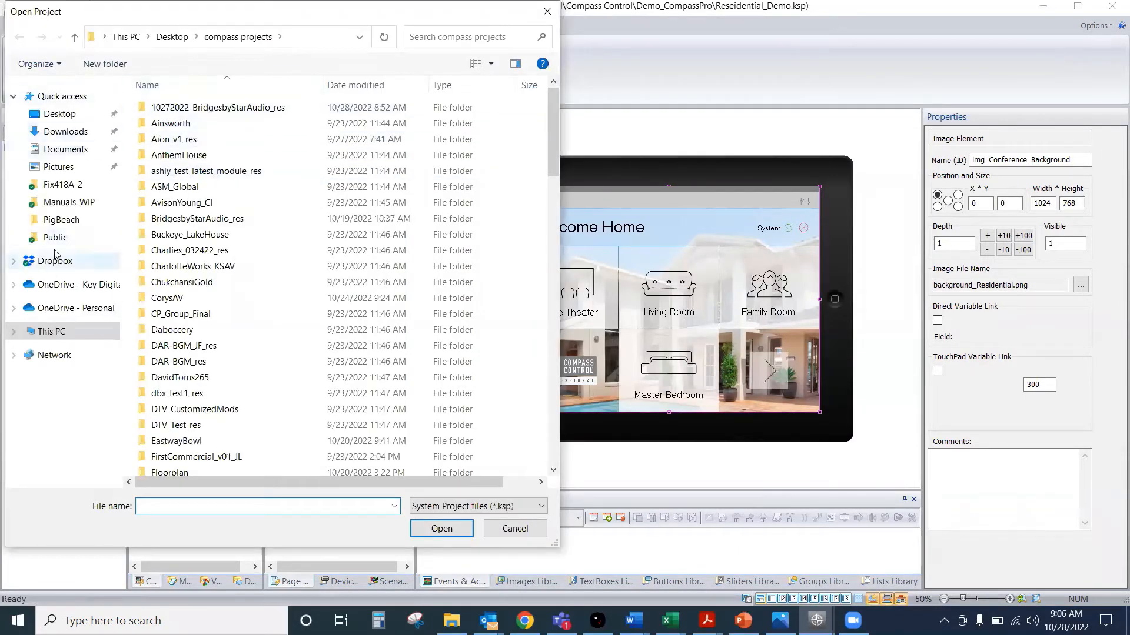
click(51, 331)
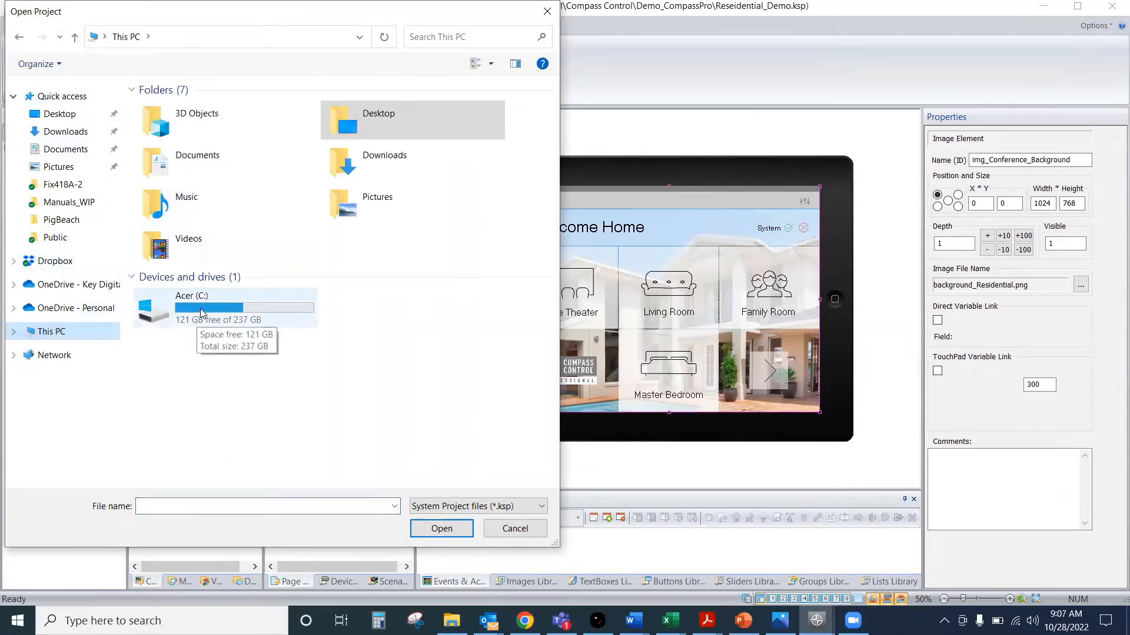
click(221, 310)
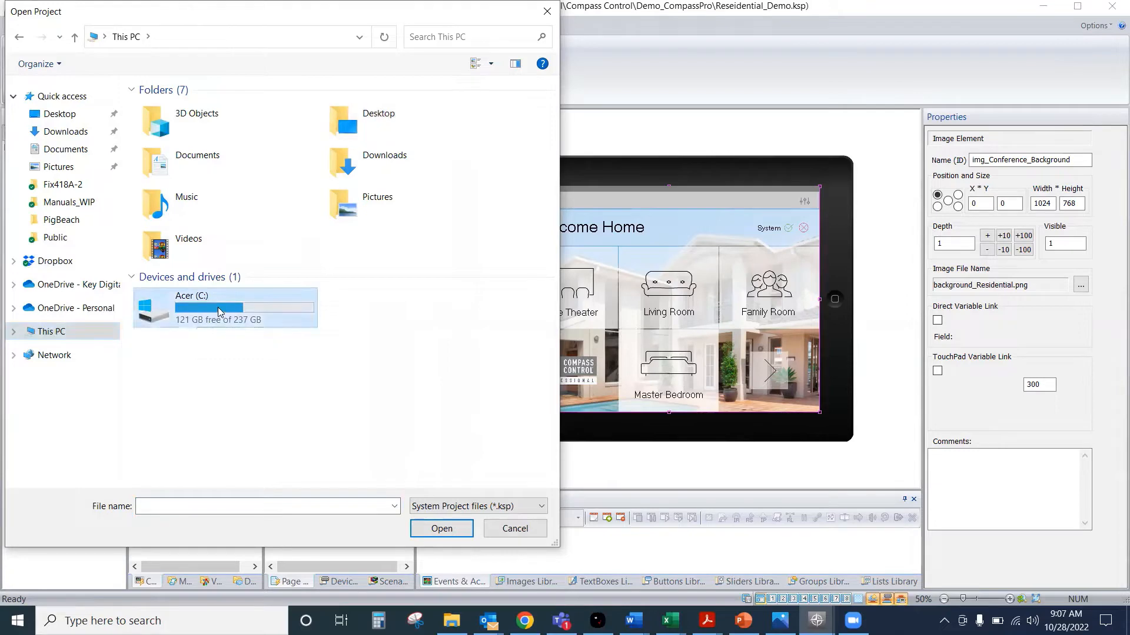
double_click(222, 311)
double_click(201, 143)
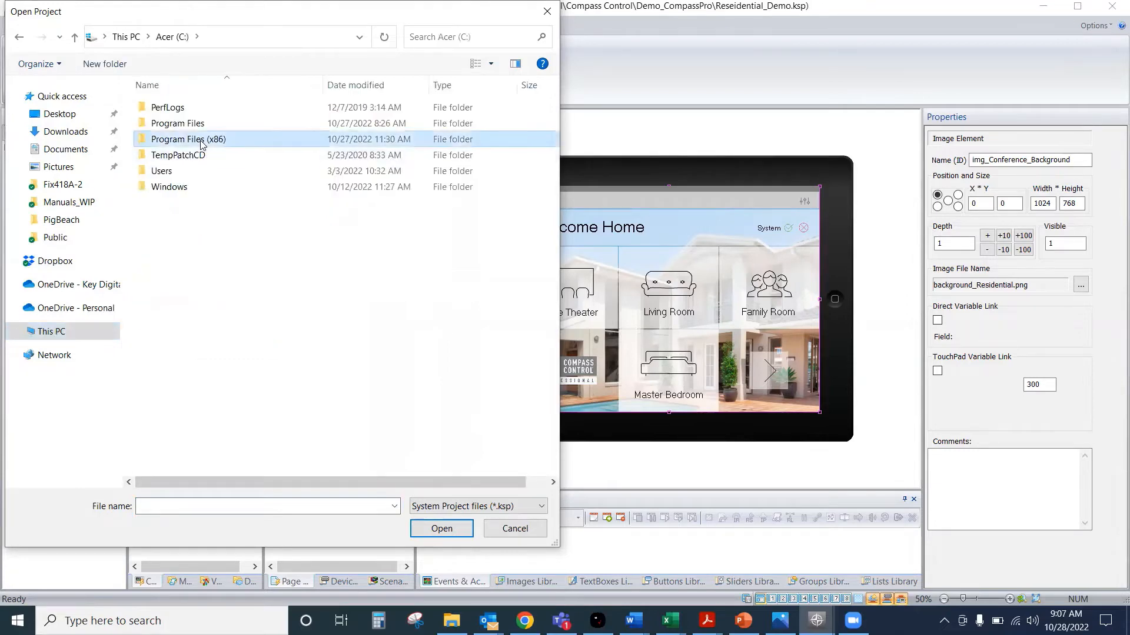
double_click(175, 219)
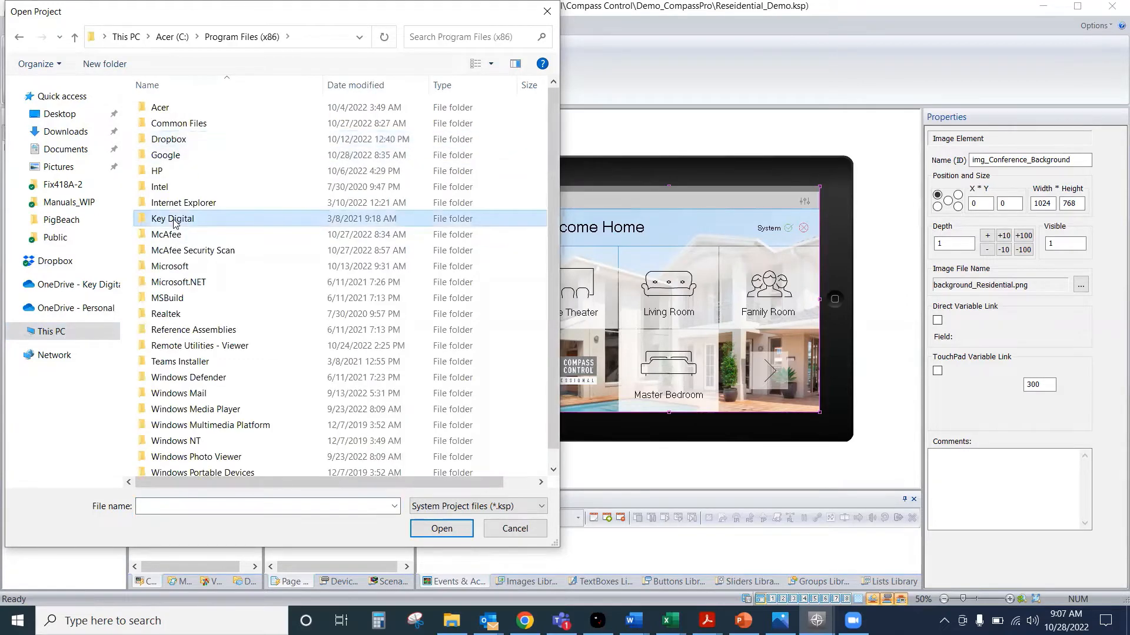
double_click(181, 108)
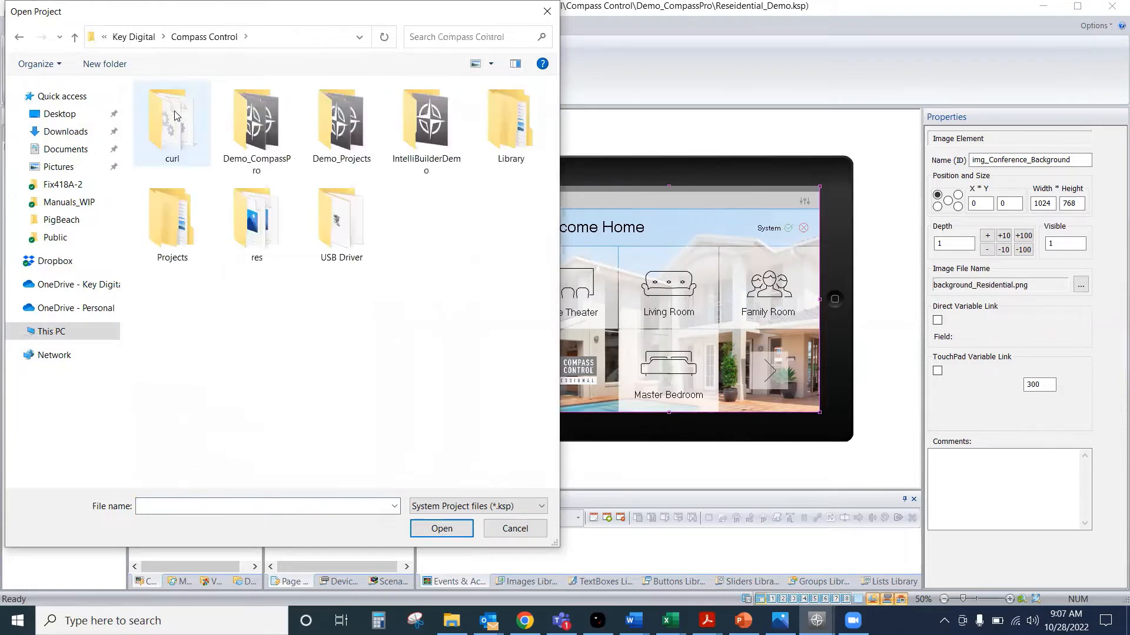
double_click(263, 129)
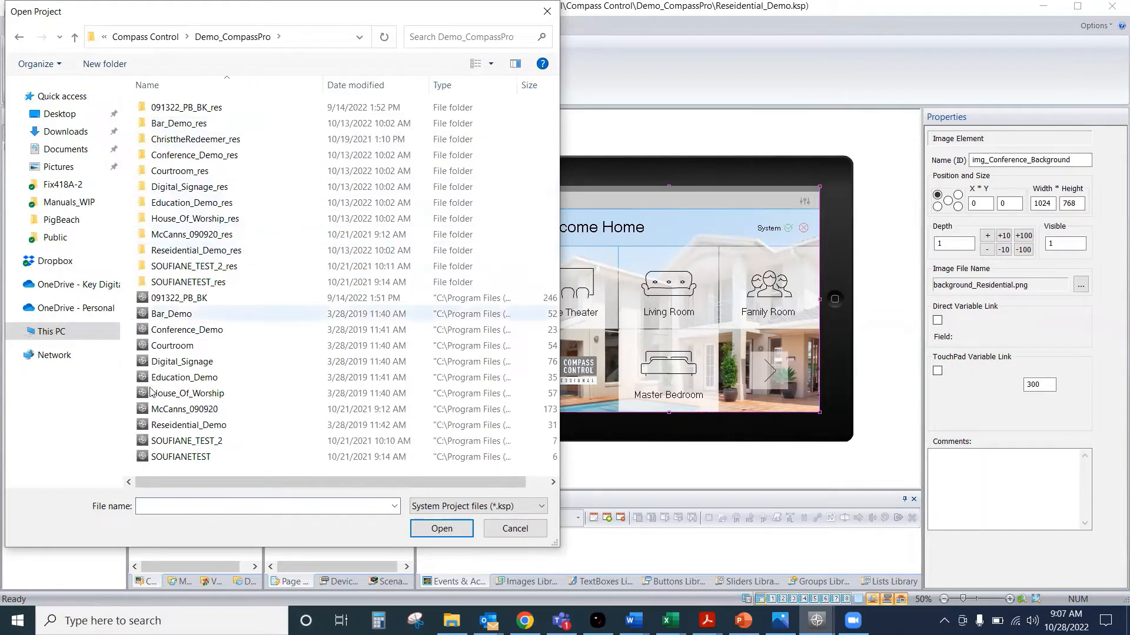
double_click(167, 430)
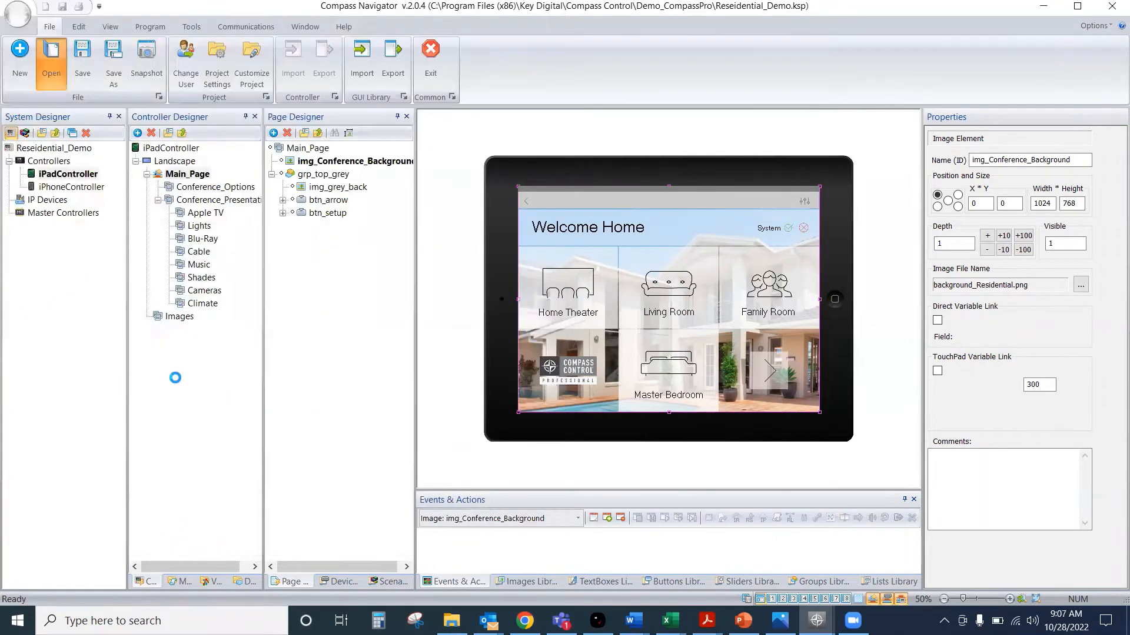
click(67, 175)
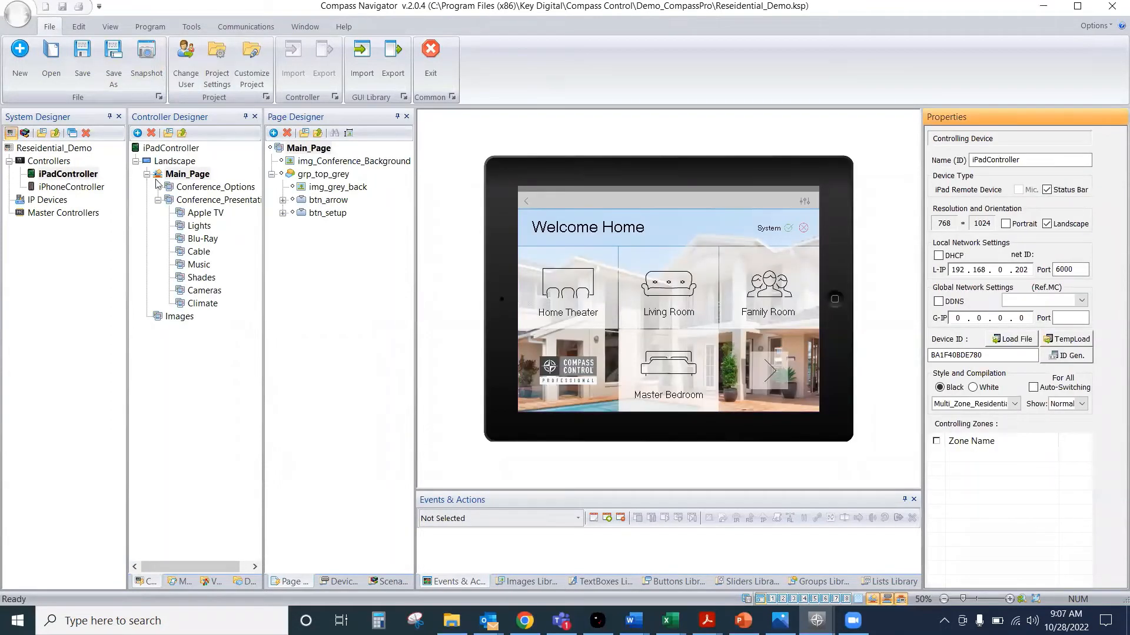
click(362, 161)
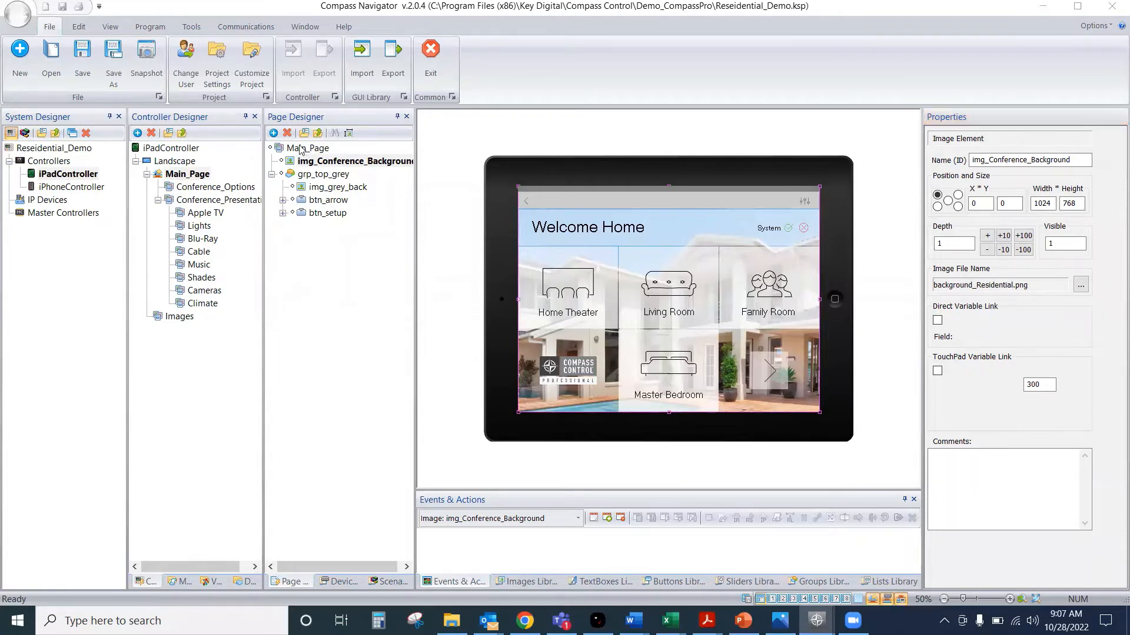
Switch back to the Bridges project, start replacing mainImage_Background's image file on Main_Page, and browse to Key Digital\Compass Control\res.
key(alt+Tab)
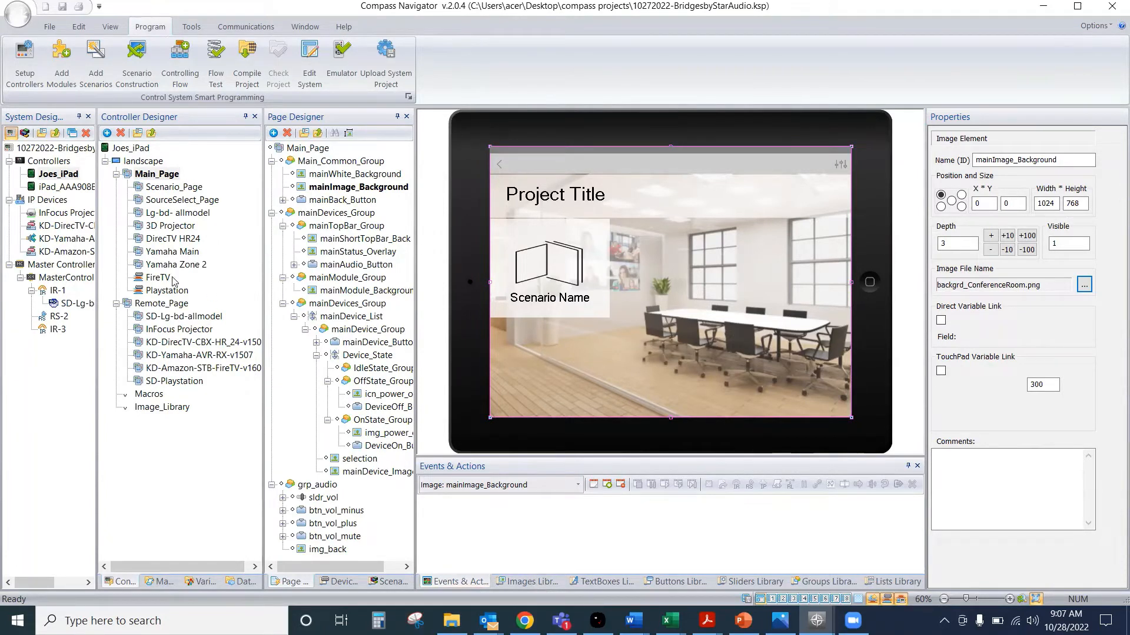
click(362, 189)
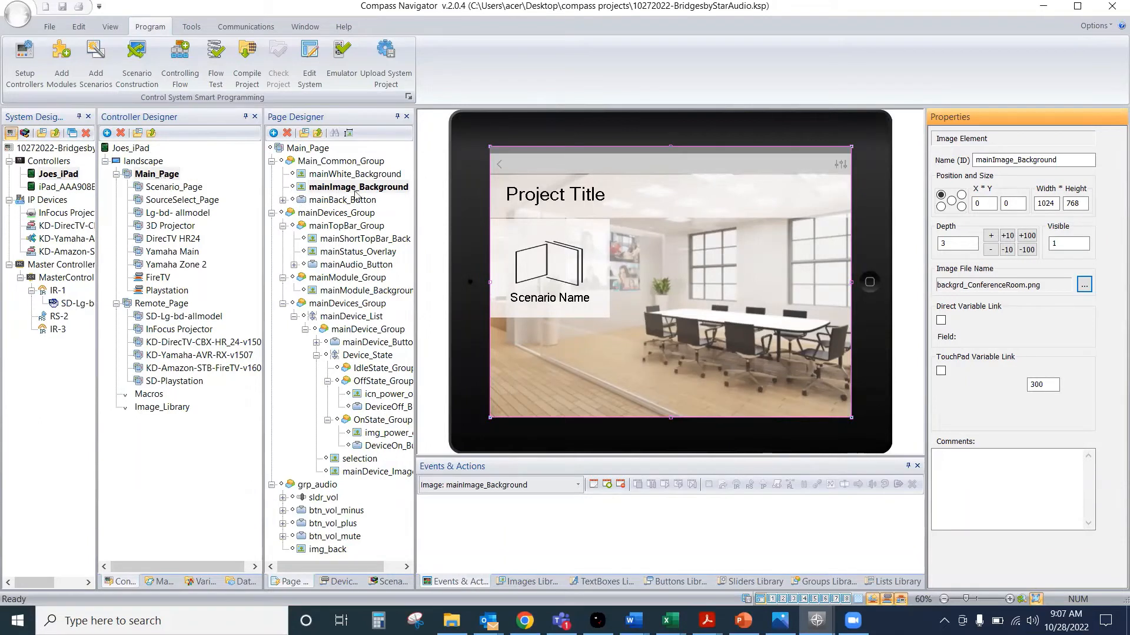
click(1081, 291)
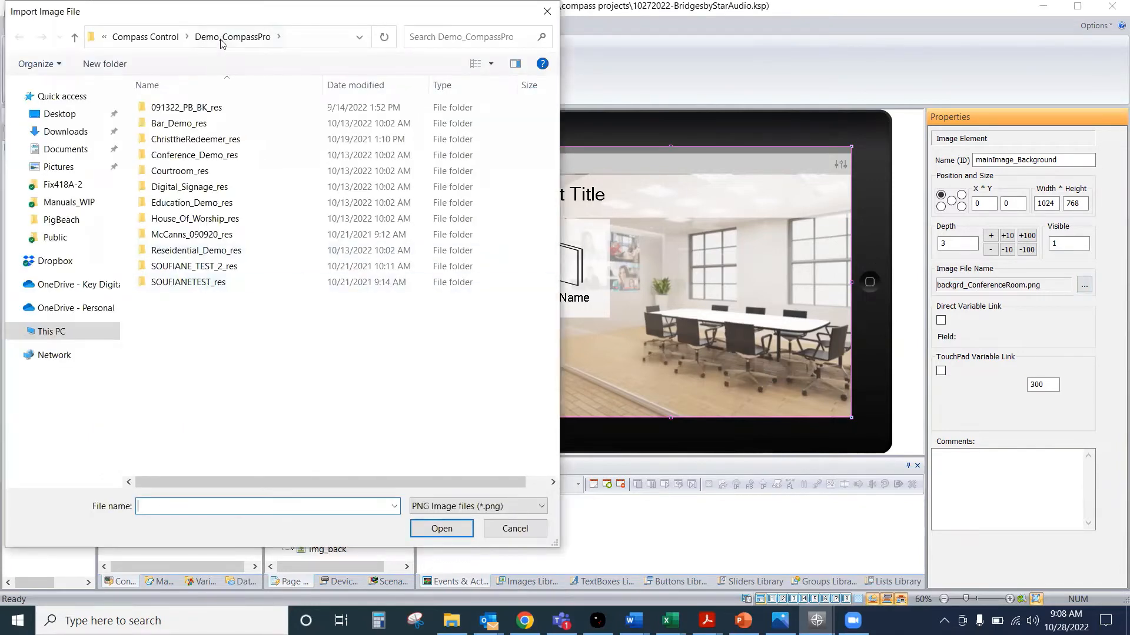
double_click(176, 251)
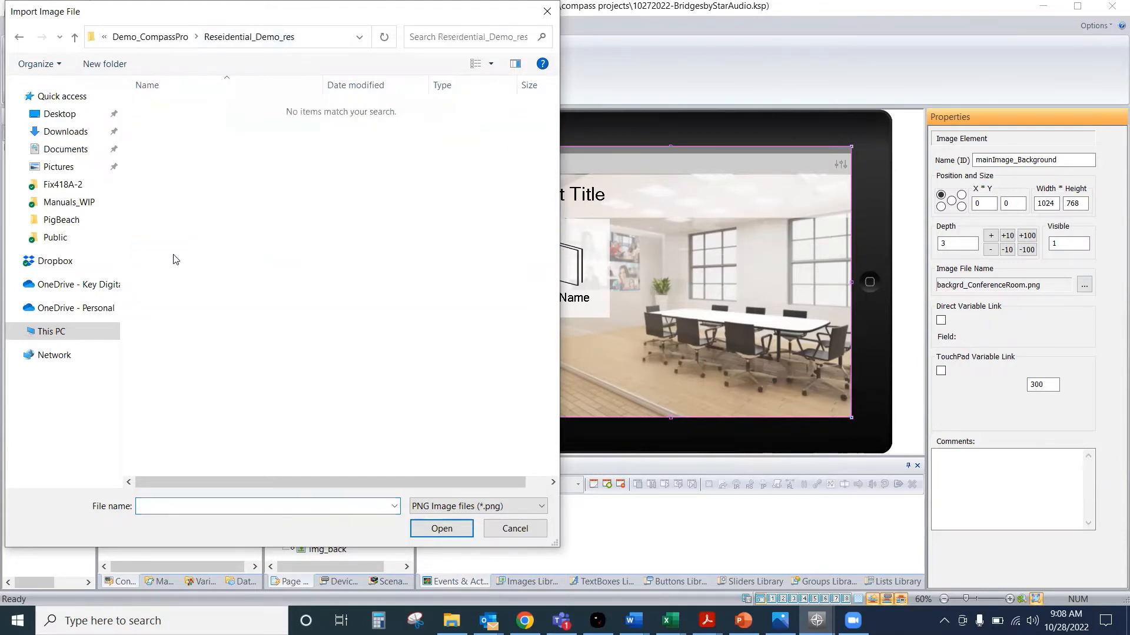
click(155, 37)
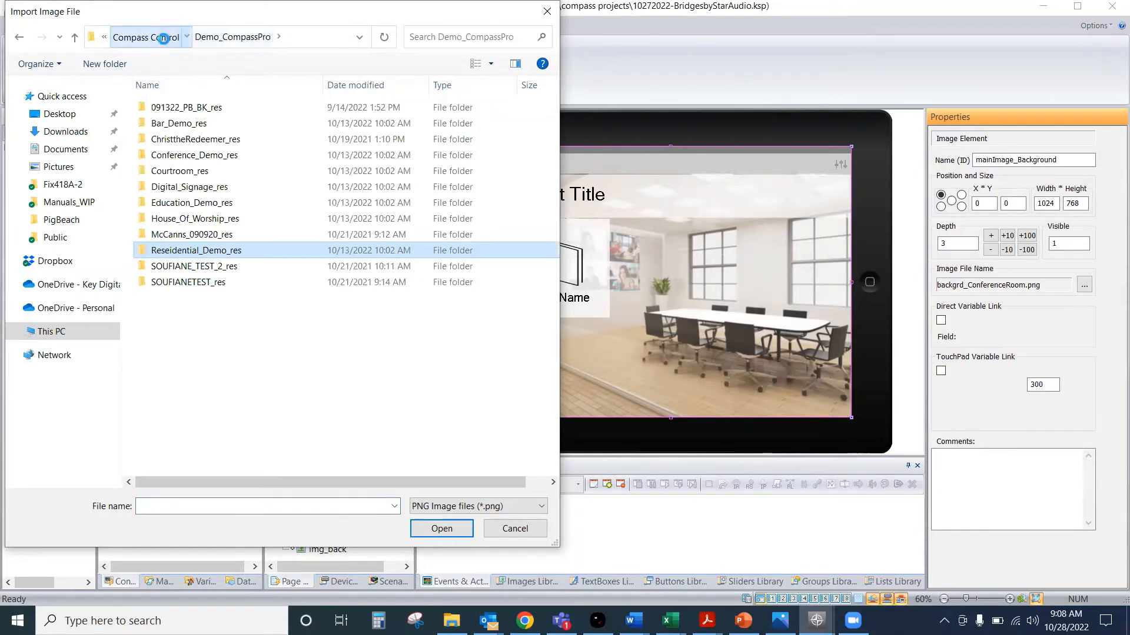
click(165, 40)
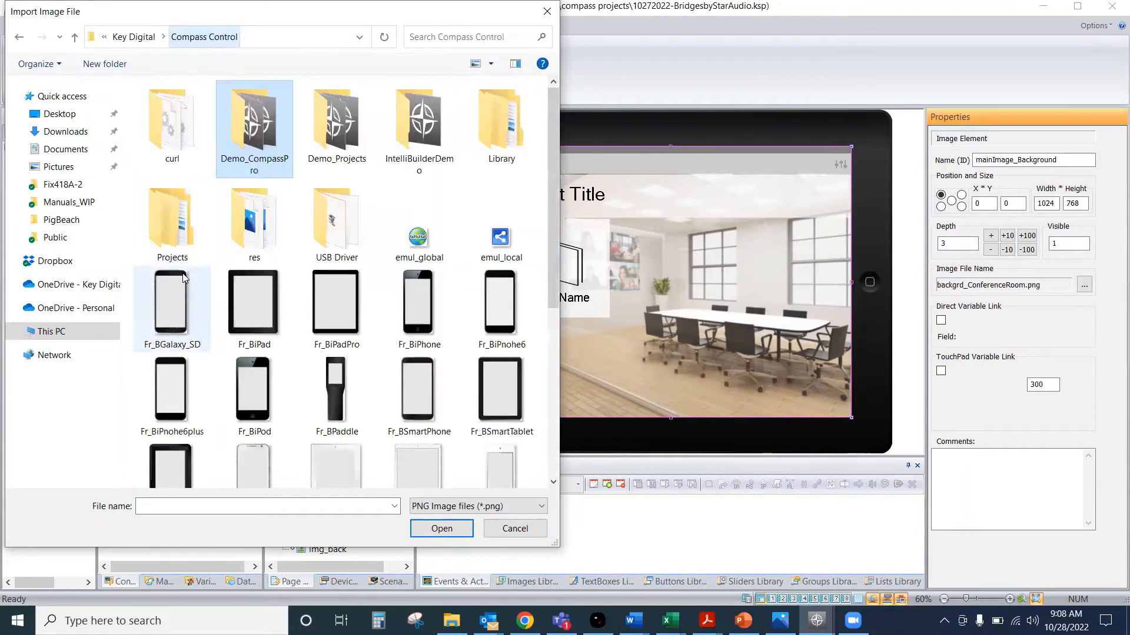
double_click(251, 219)
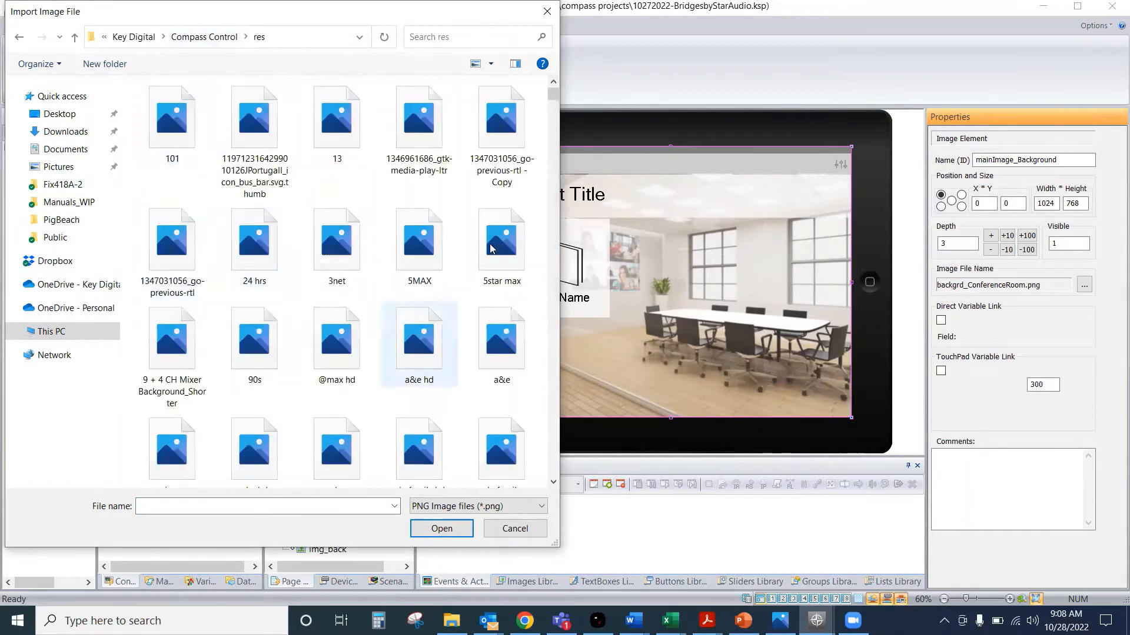
Search the res folder for background_resid and assign background_Residential to mainImage_Background, then reselect that element to refresh its properties.
click(459, 37)
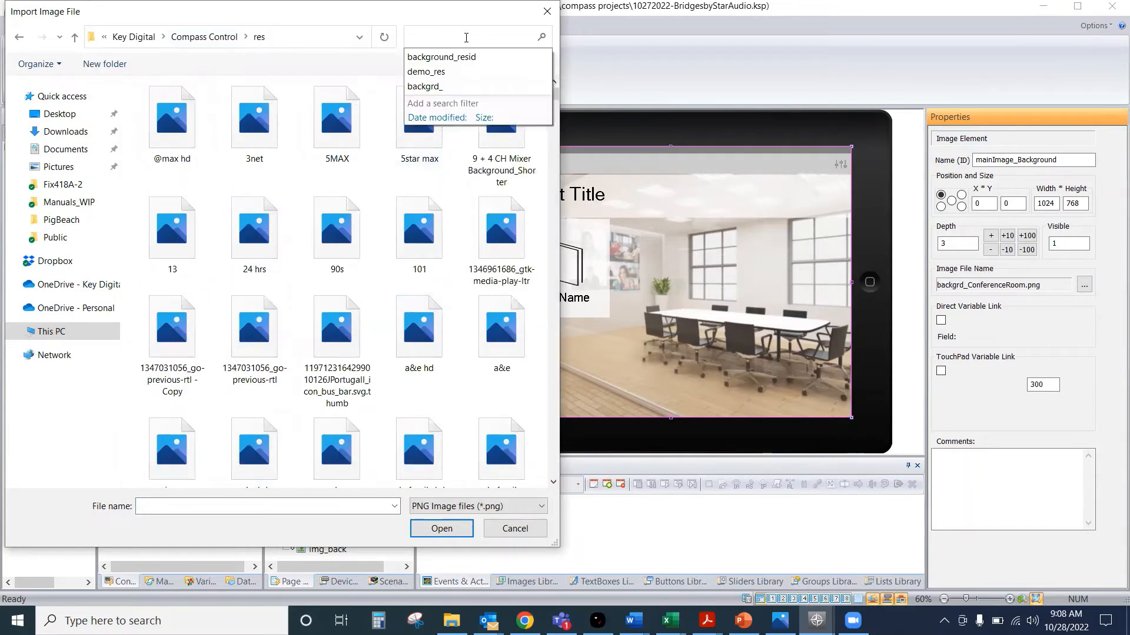
click(441, 57)
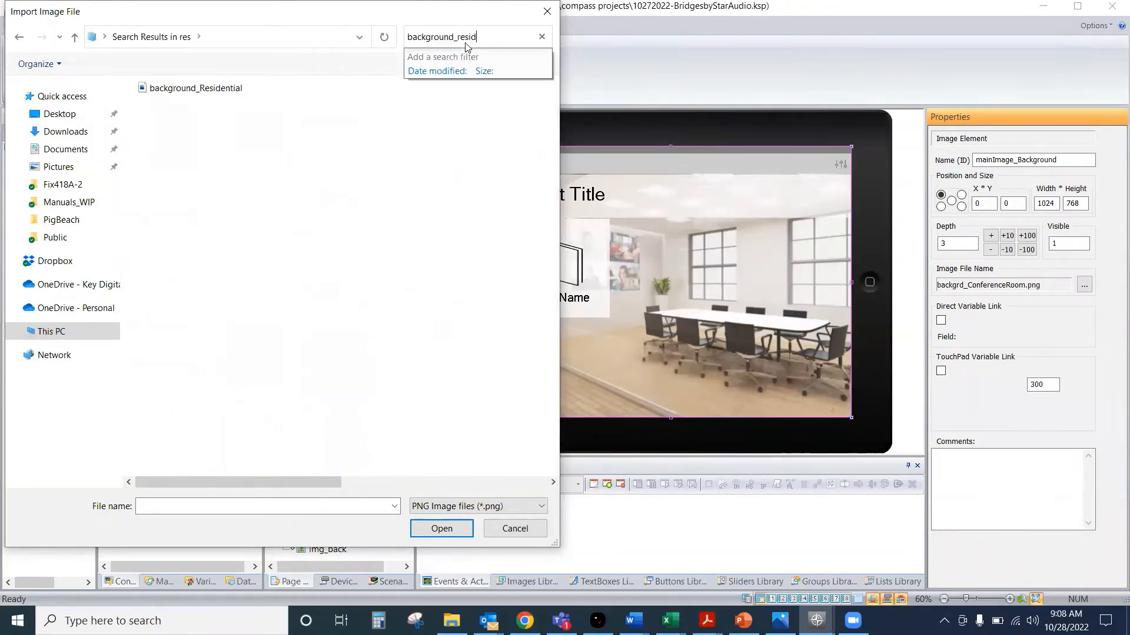
click(197, 89)
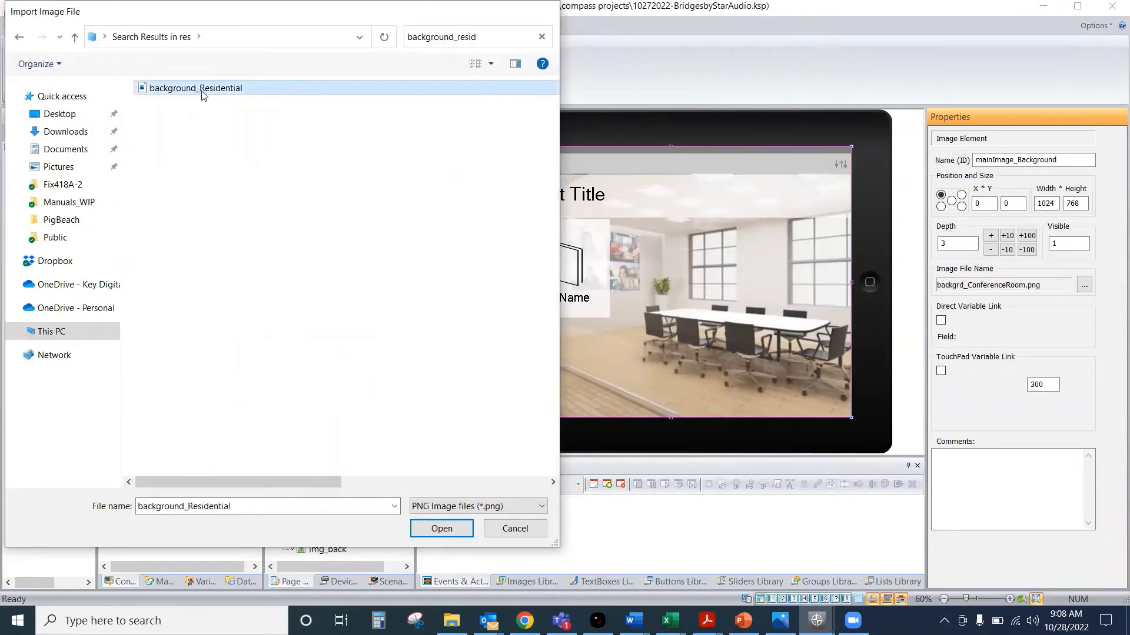
double_click(202, 89)
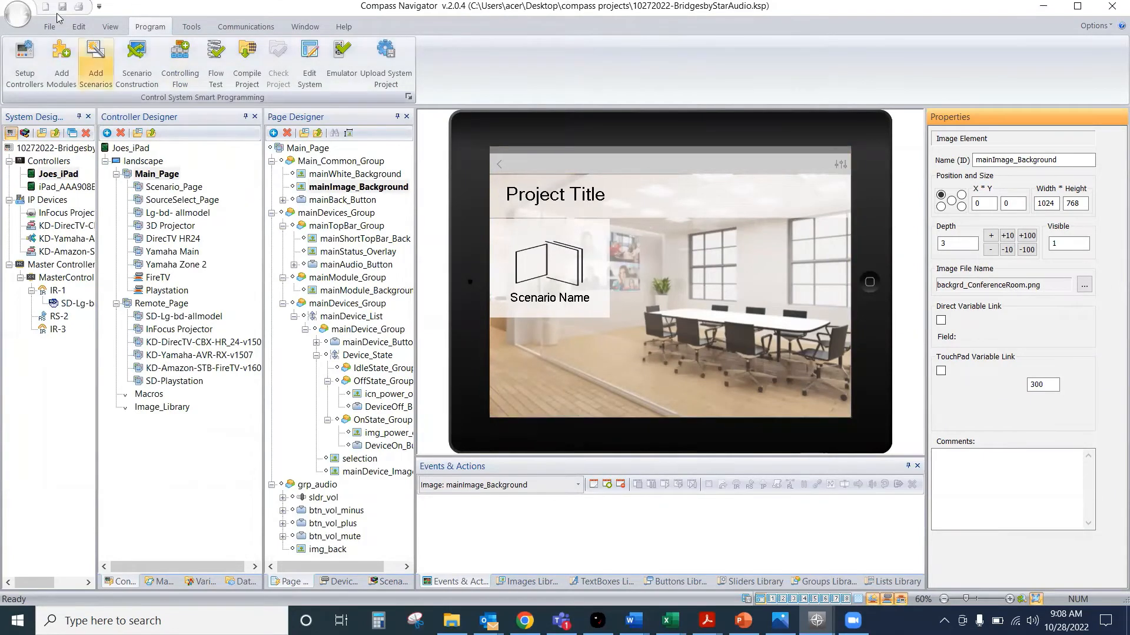
click(350, 176)
click(351, 187)
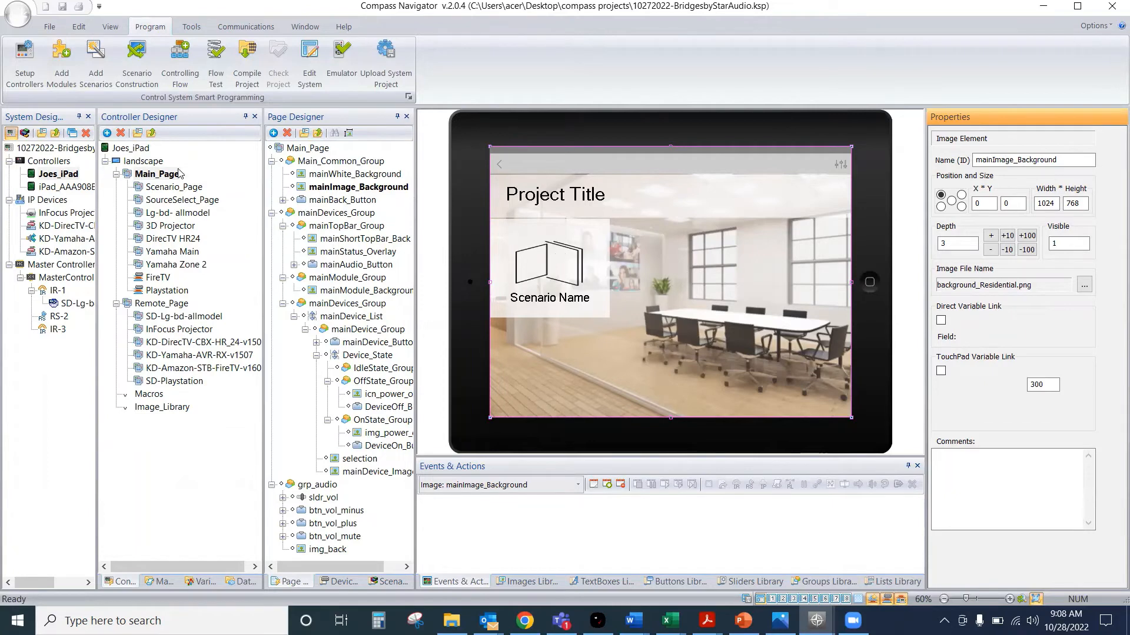
Assign background_Residential to mainScenario_Background on Scenario_Page of the first iPad controller, and return to Main_Page.
click(158, 188)
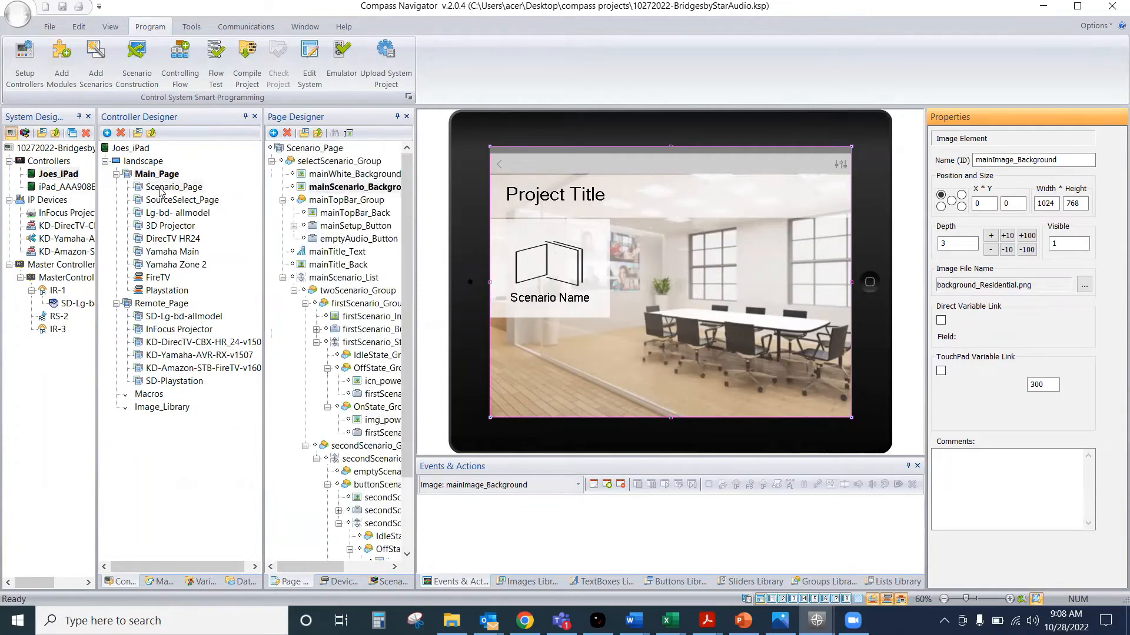
click(381, 175)
click(381, 188)
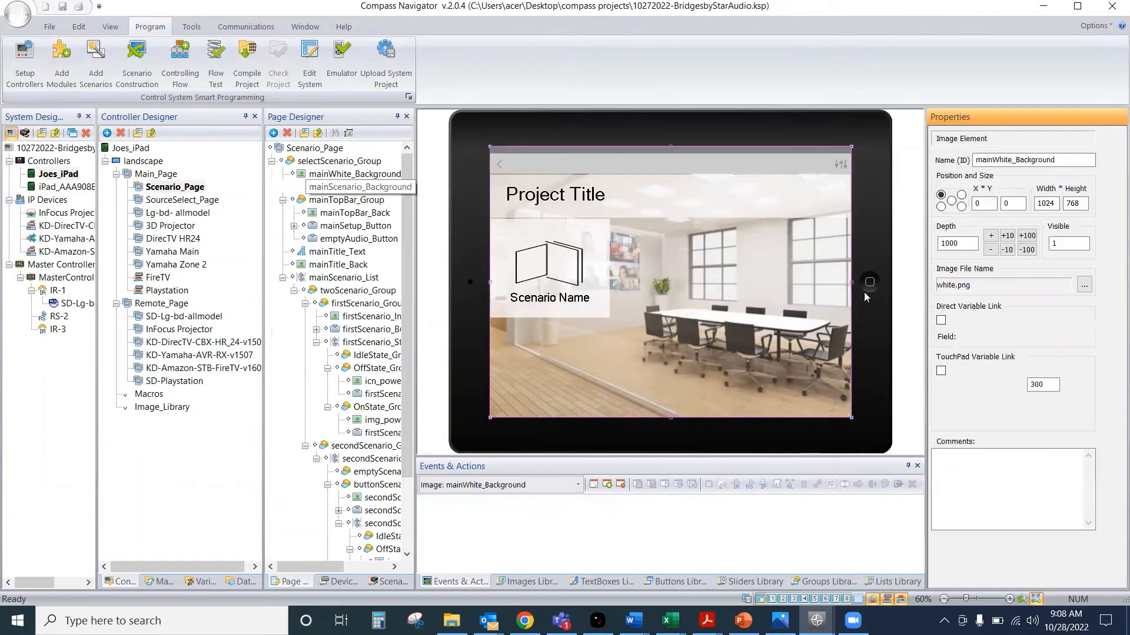
click(1083, 286)
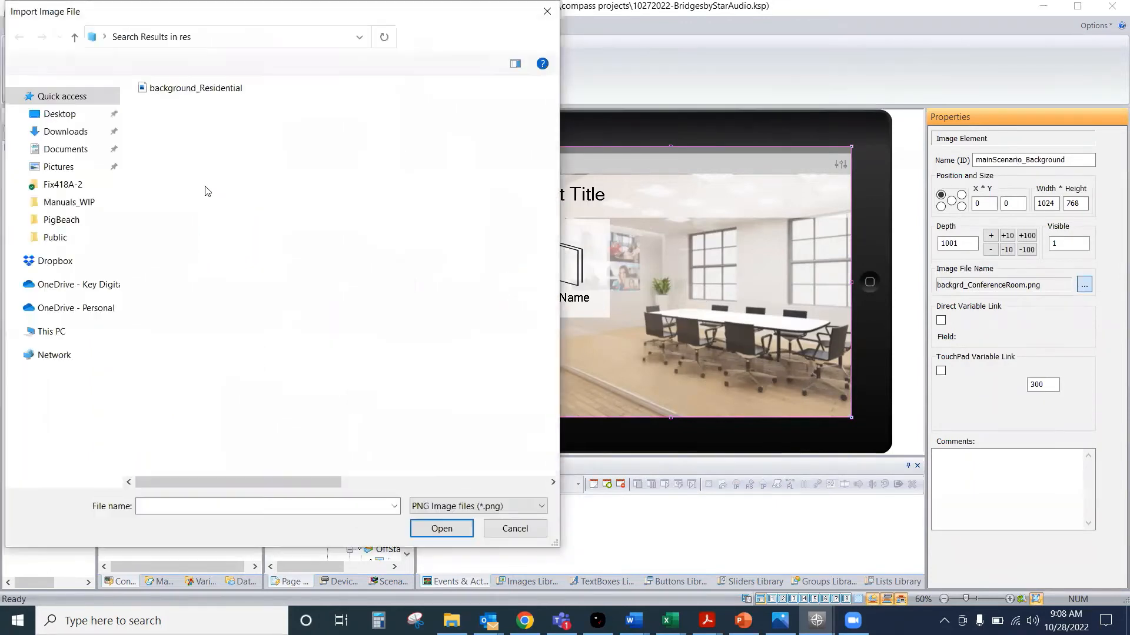
click(213, 88)
double_click(213, 88)
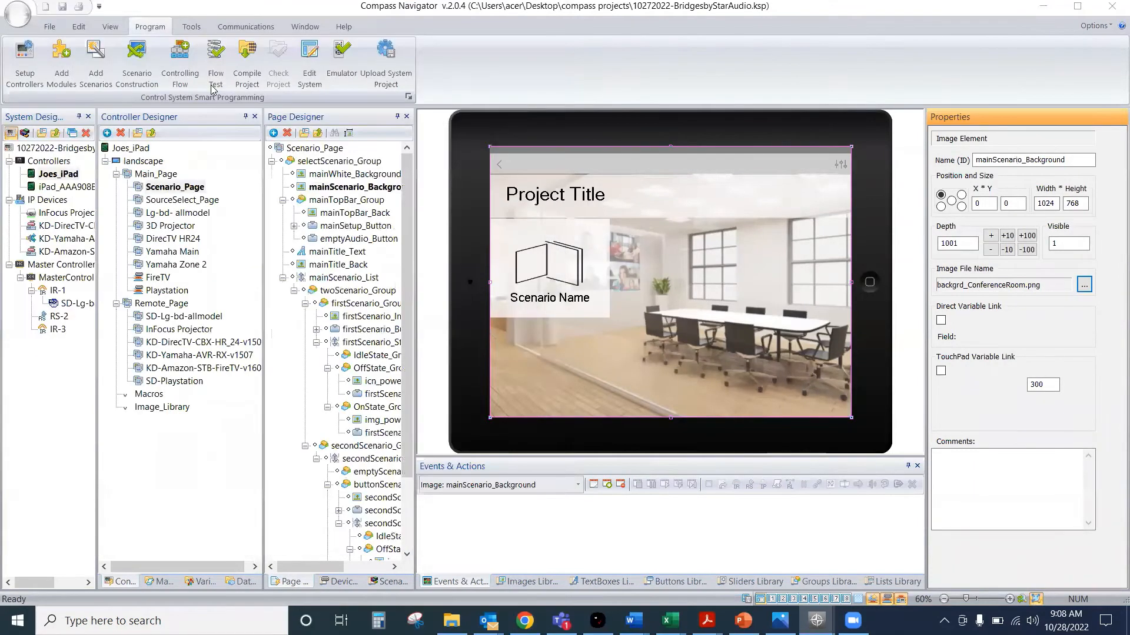
click(165, 177)
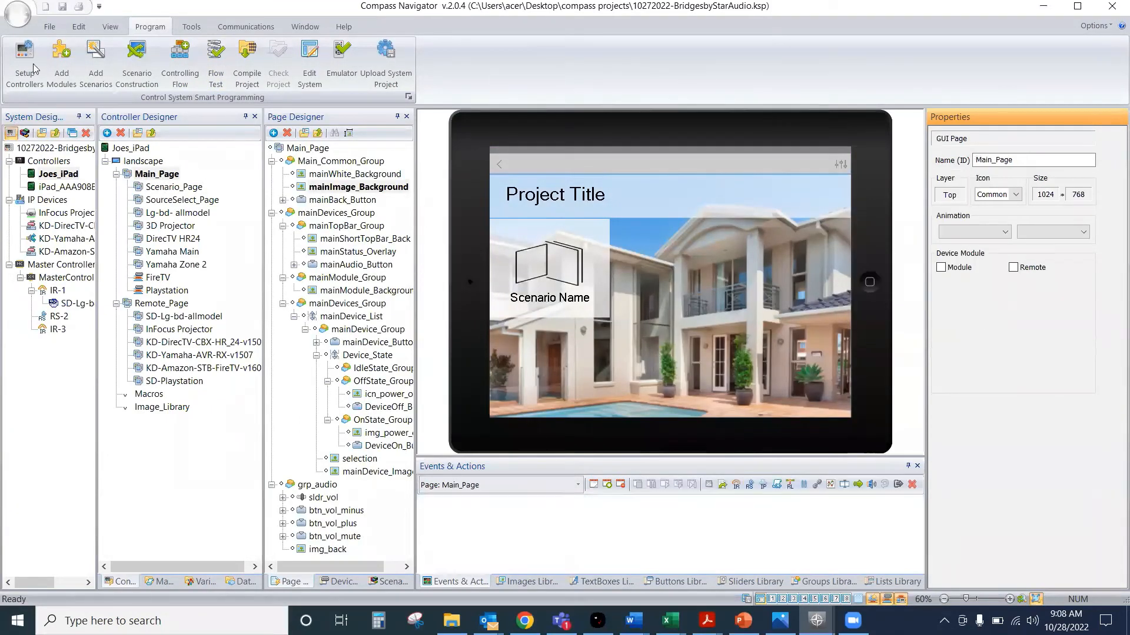
click(50, 27)
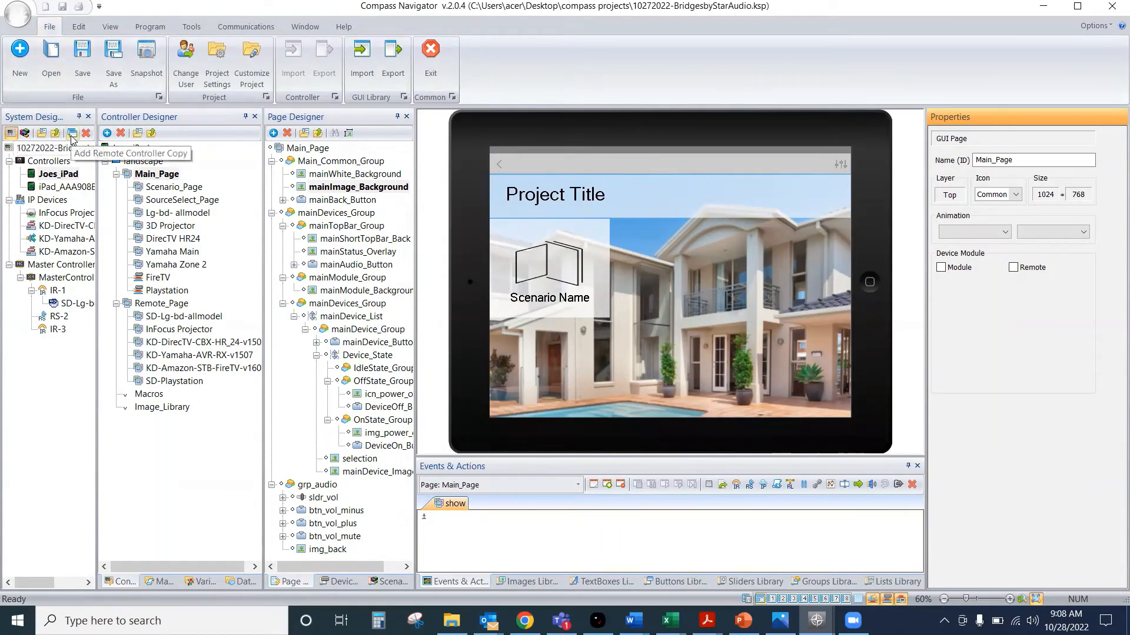
On the second iPad controller, assign background_Residential to mainImage_Background on Main_Page and reselect the element to refresh its properties.
click(61, 187)
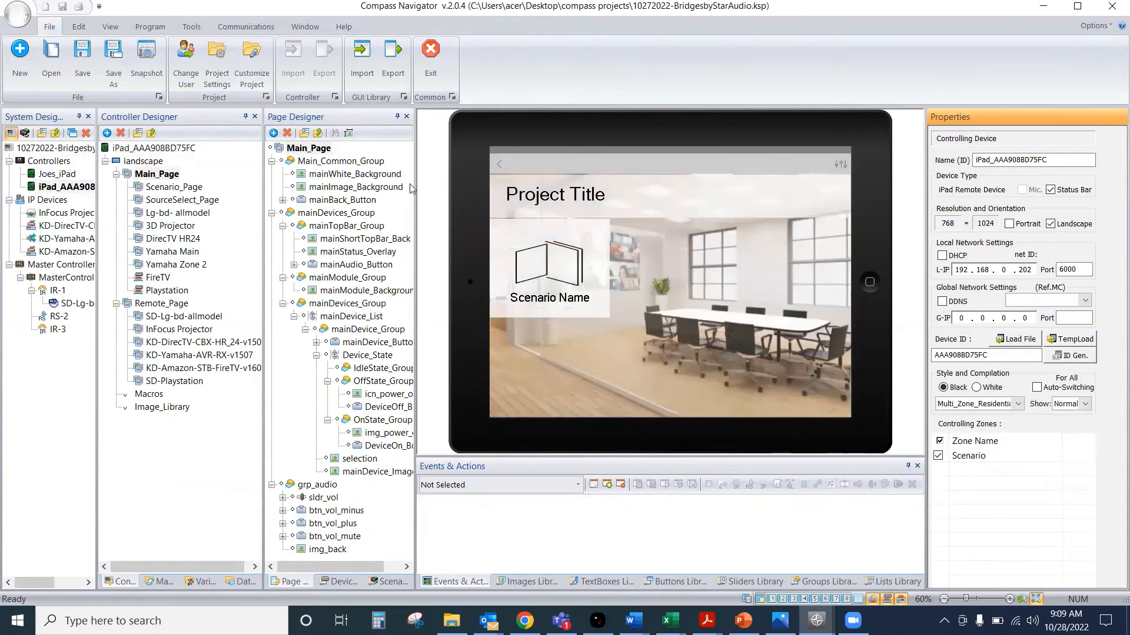
click(387, 188)
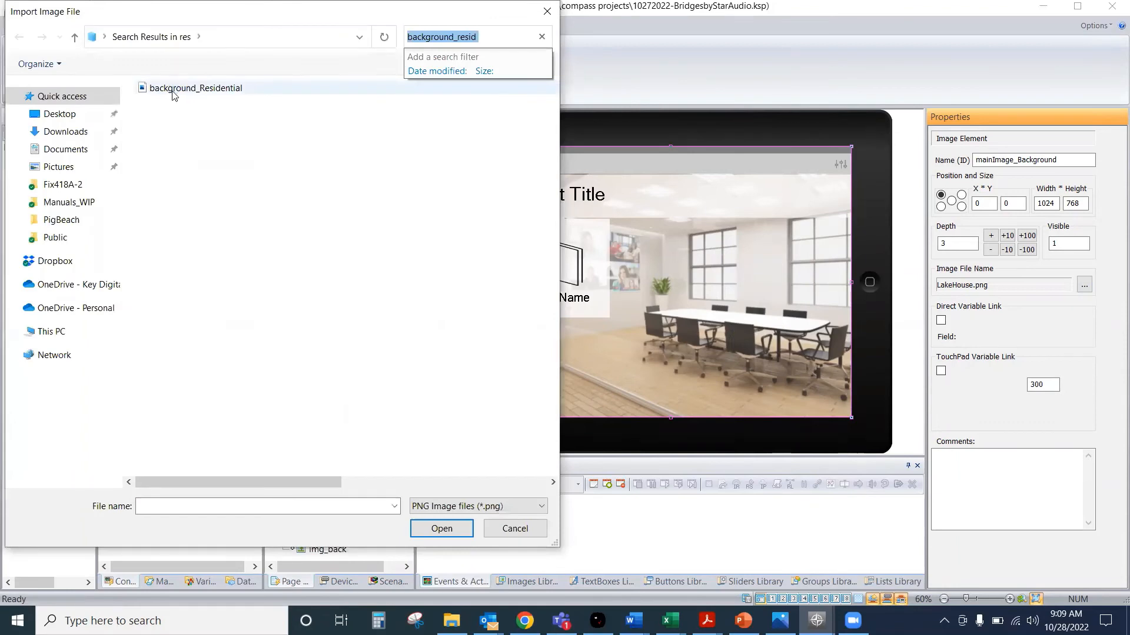
double_click(174, 91)
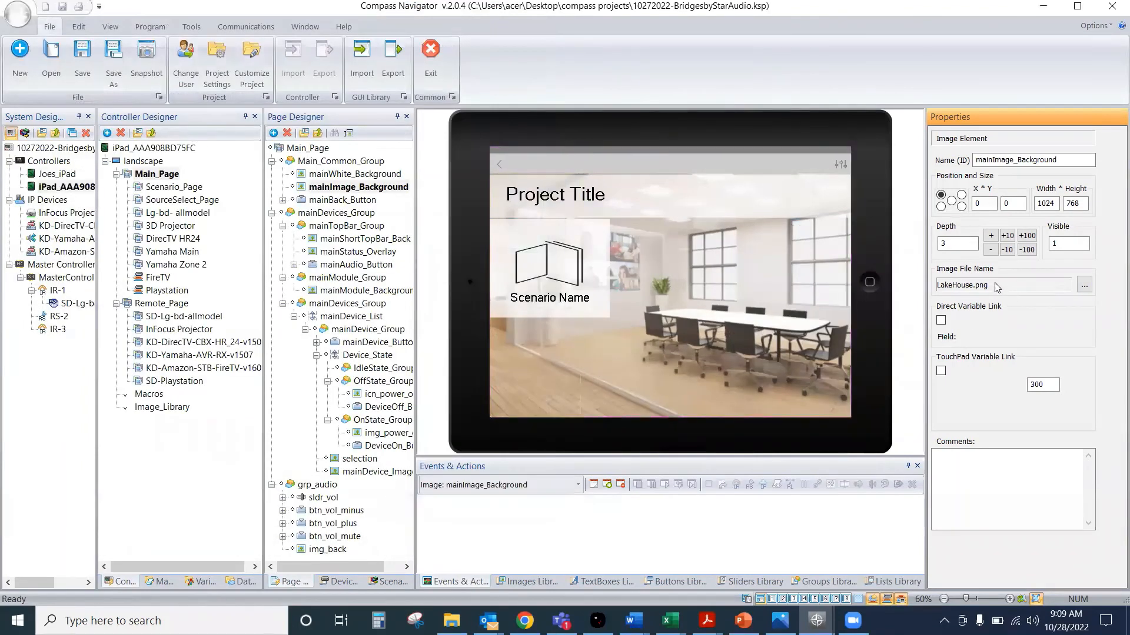
click(350, 175)
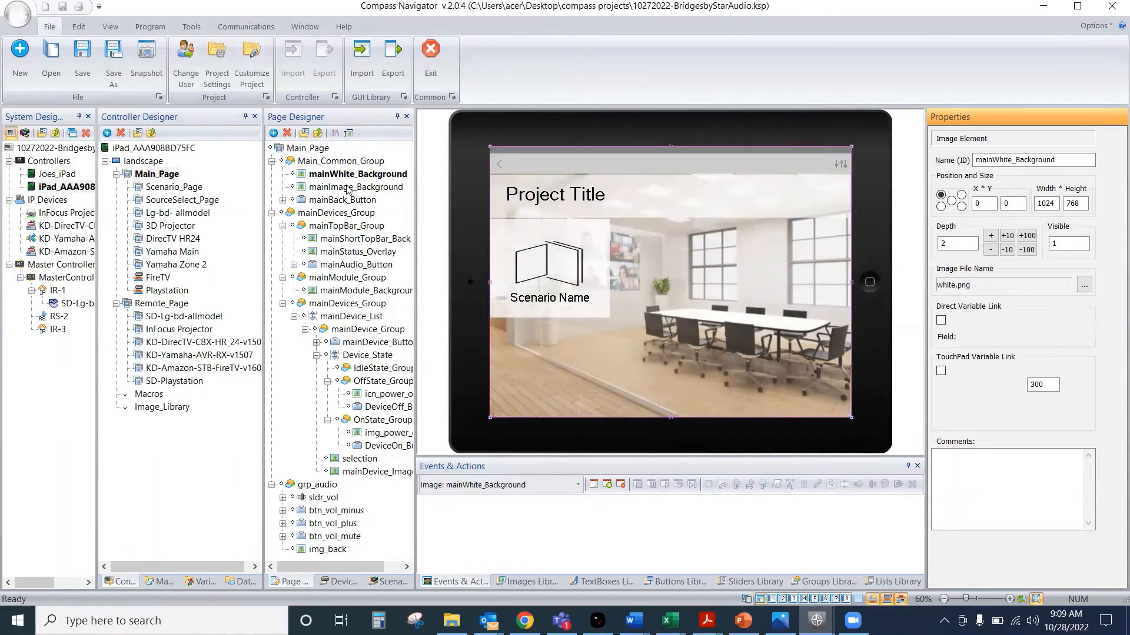
click(371, 190)
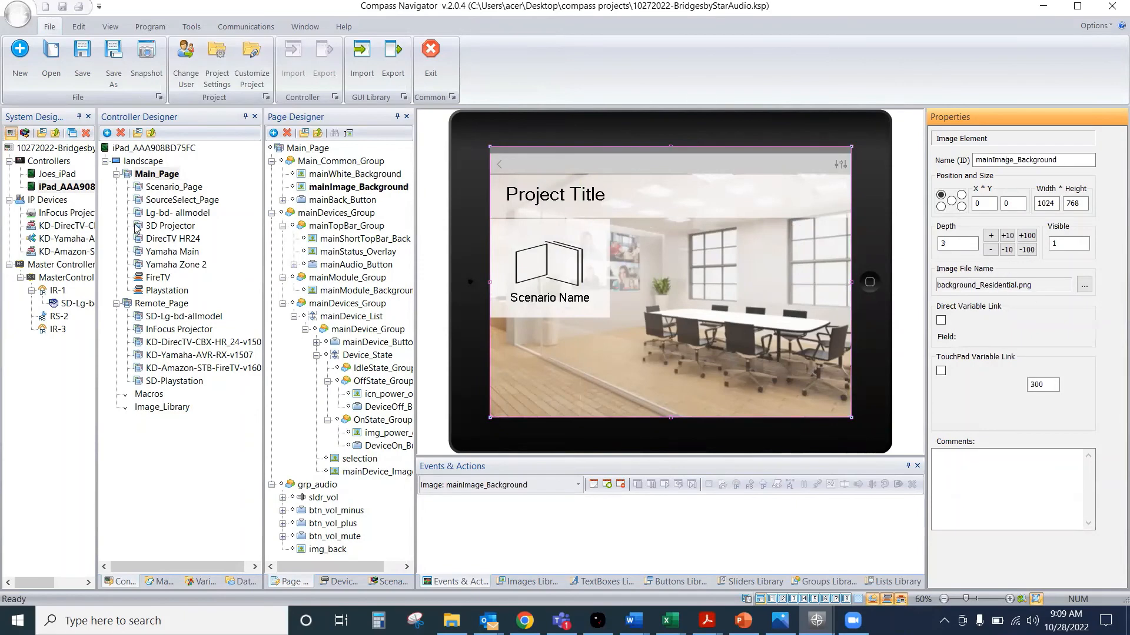
Assign background_Residential to mainScenario_Background on the second iPad's Scenario_Page, and return to Main_Page.
click(177, 188)
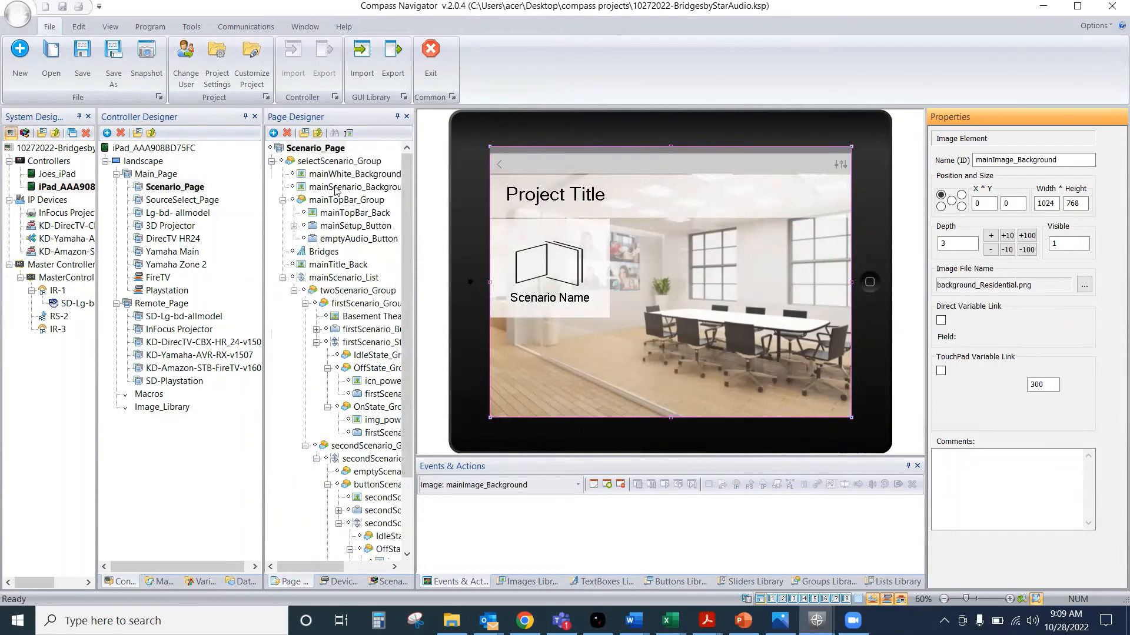
click(353, 188)
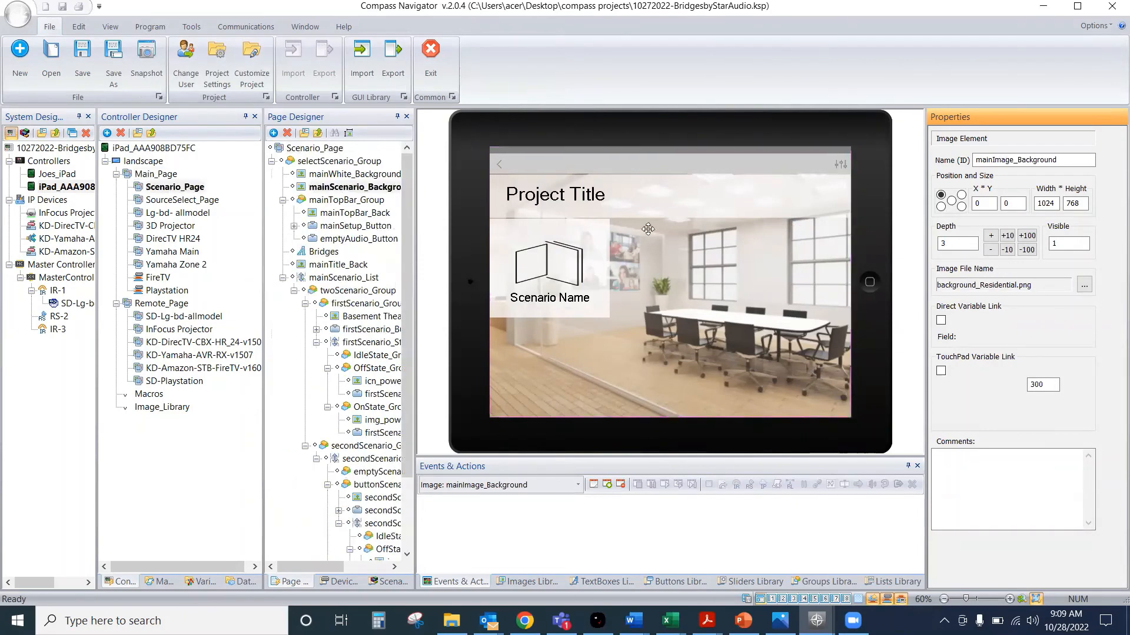
click(1085, 285)
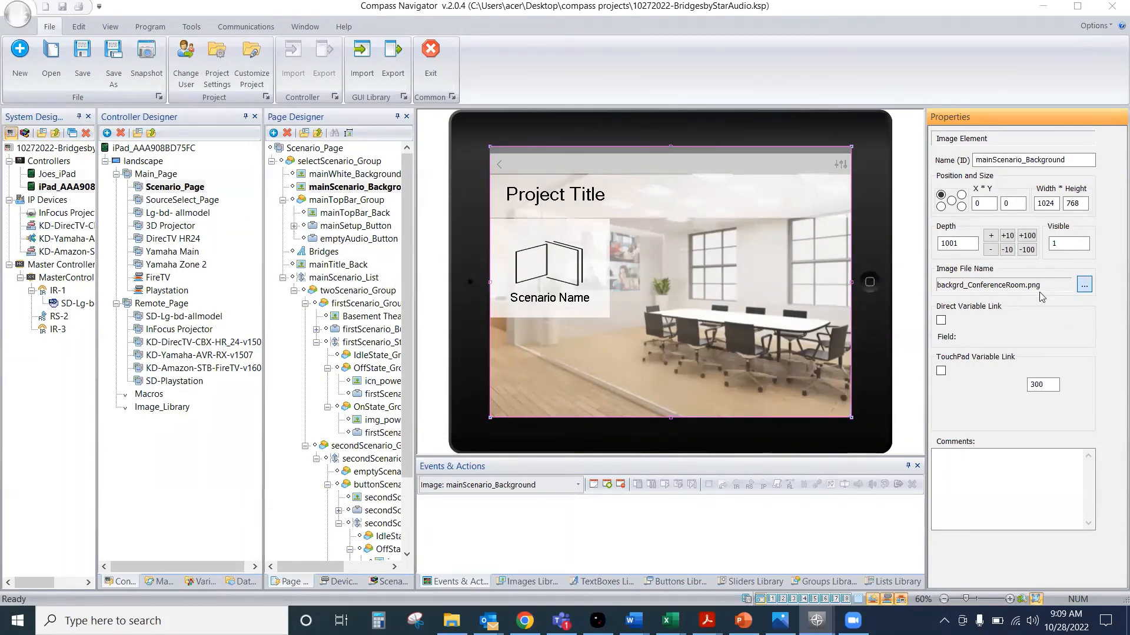
click(165, 89)
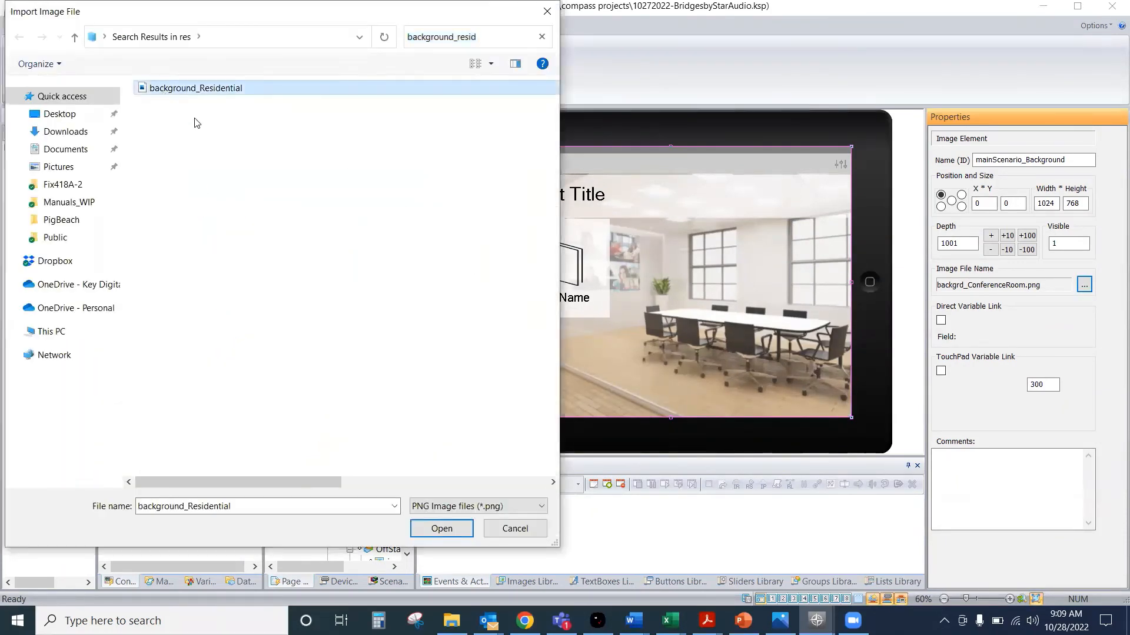
key(Return)
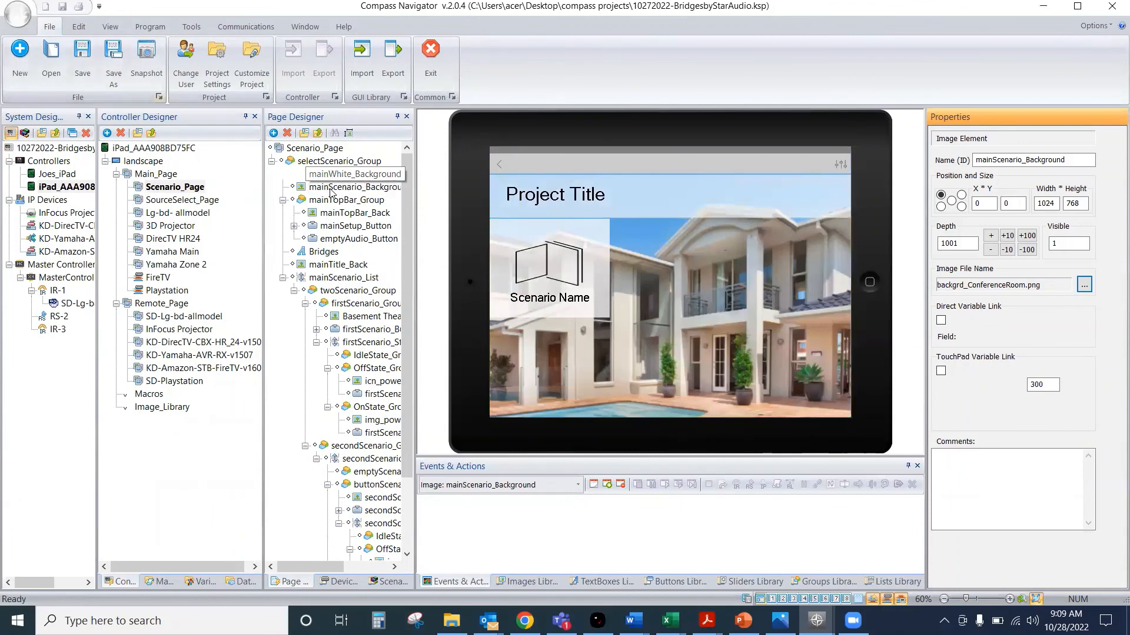
click(330, 187)
click(170, 177)
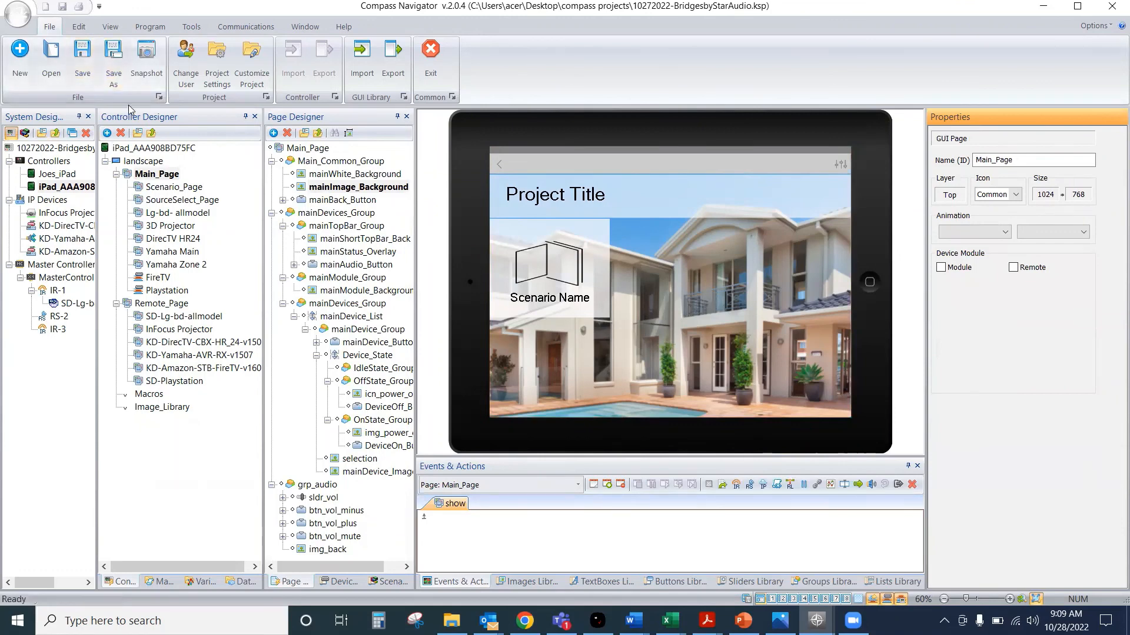
Bring up the communications commands for the system project.
click(246, 26)
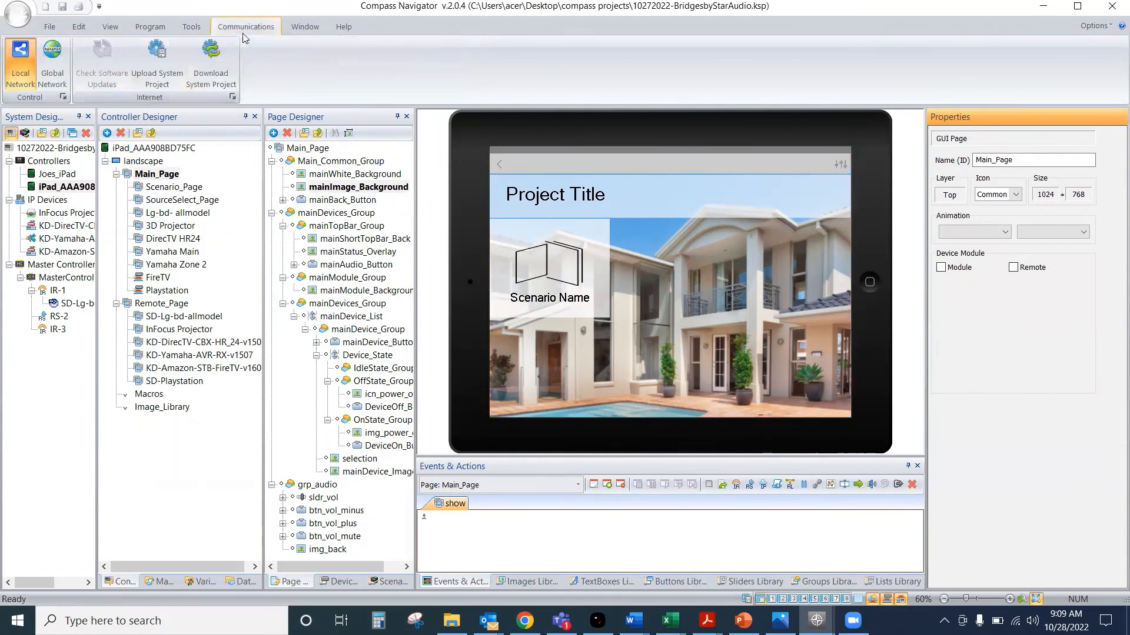